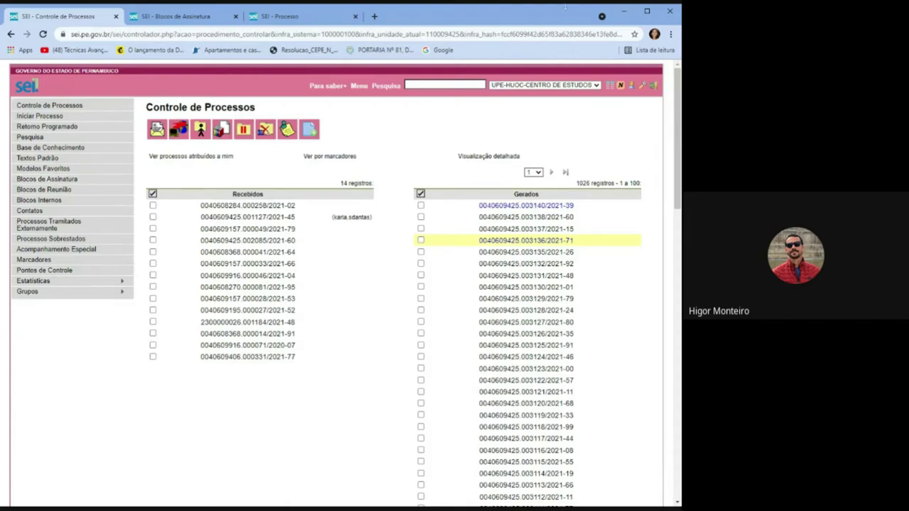
# Step: Minimize the browser and bring the SEI process list back into view
pyautogui.click(629, 15)
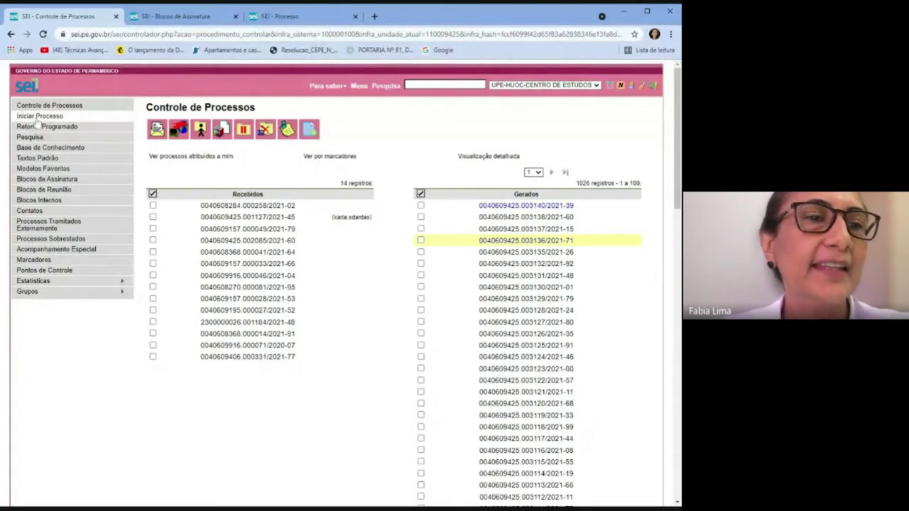
pyautogui.click(622, 12)
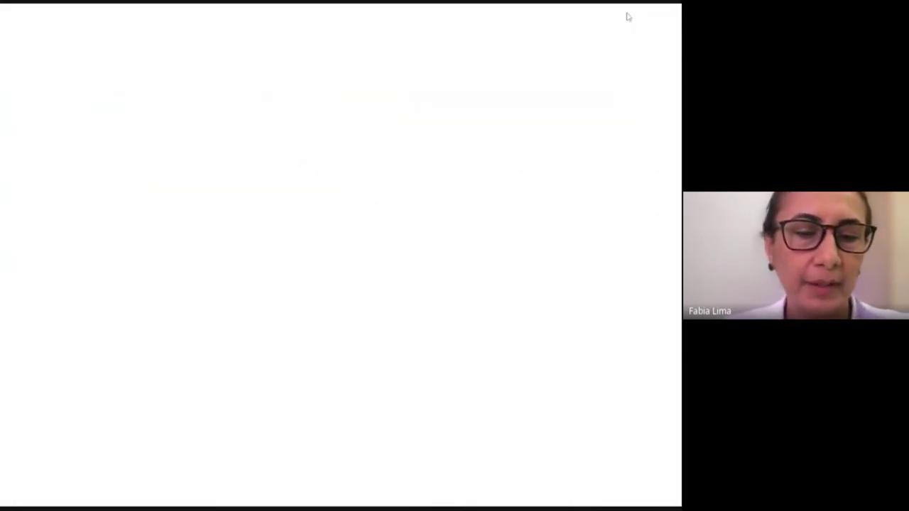
pyautogui.hotkey('alt', 'Tab')
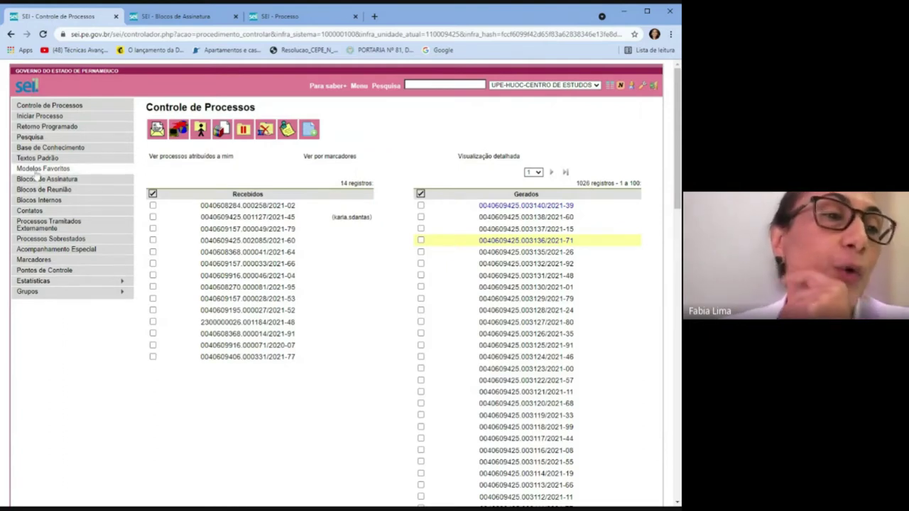
# Step: Start a new process and select Pessoal: Emissão de Certidões e Declarações as its type
pyautogui.click(41, 118)
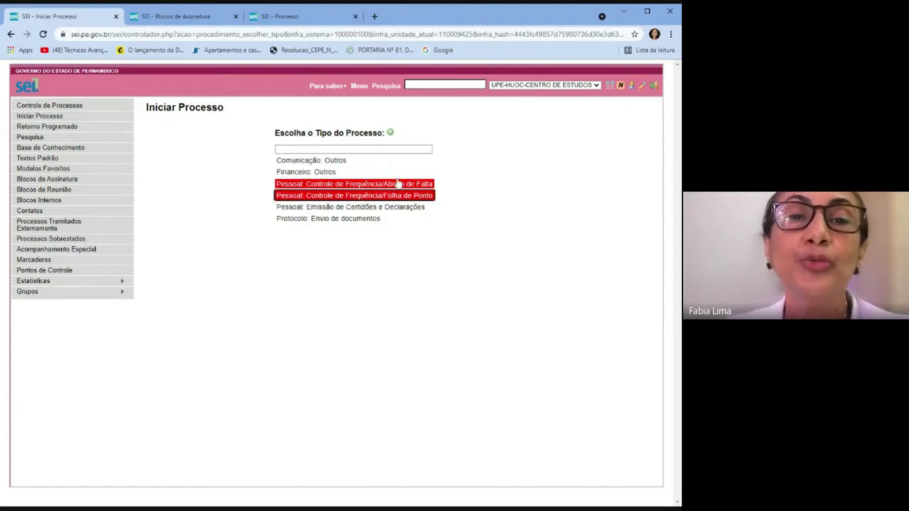
pyautogui.click(392, 135)
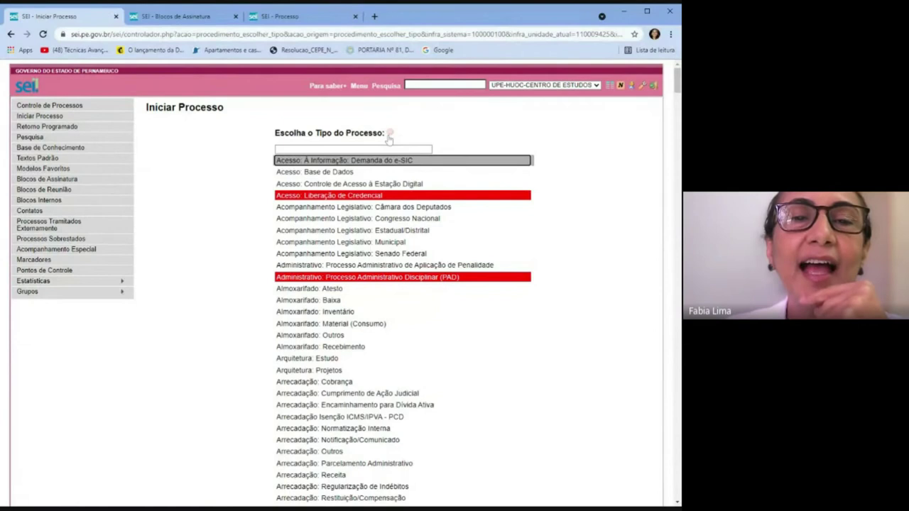
pyautogui.click(390, 134)
pyautogui.press('Up')
pyautogui.press('Up')
pyautogui.press('Up')
pyautogui.press('Up')
pyautogui.press('Up')
pyautogui.press('Up')
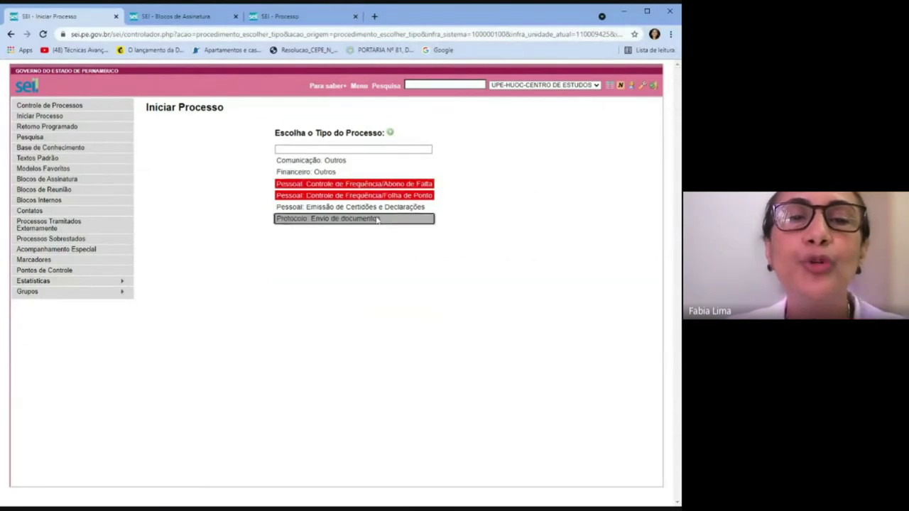
pyautogui.click(390, 135)
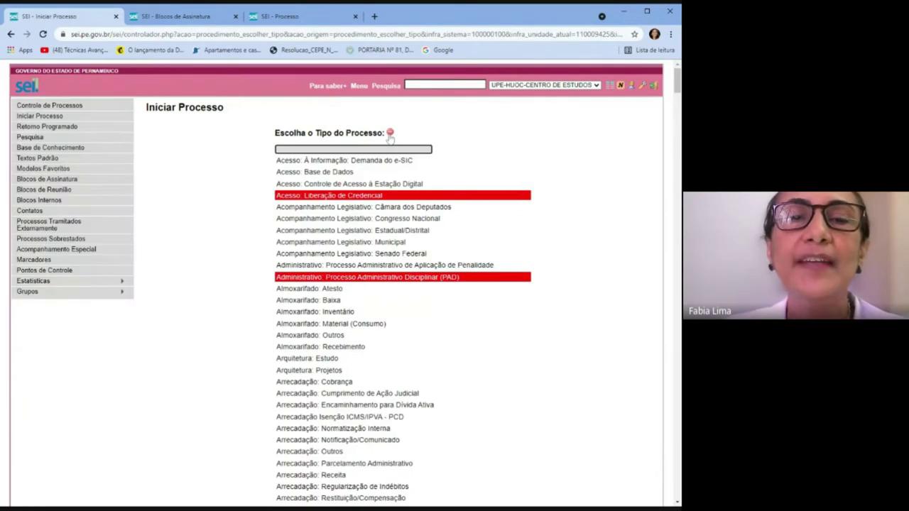
pyautogui.click(389, 134)
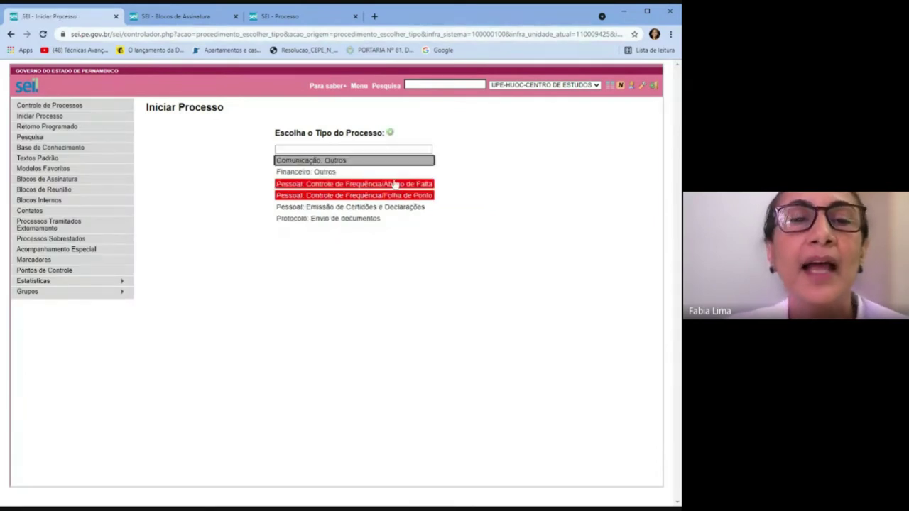
pyautogui.press('Up')
pyautogui.press('Up')
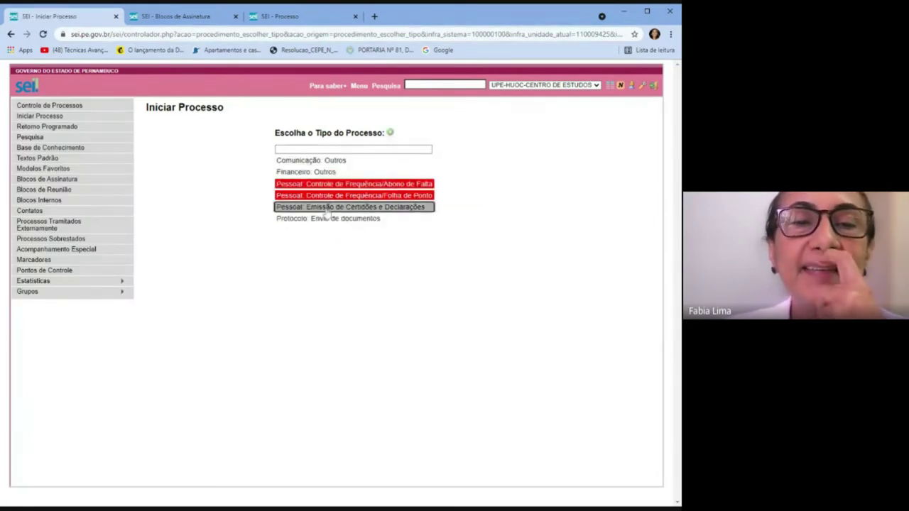
# Step: Enter the requester's name as Especificação, set access level to Público, and save the process
pyautogui.click(361, 207)
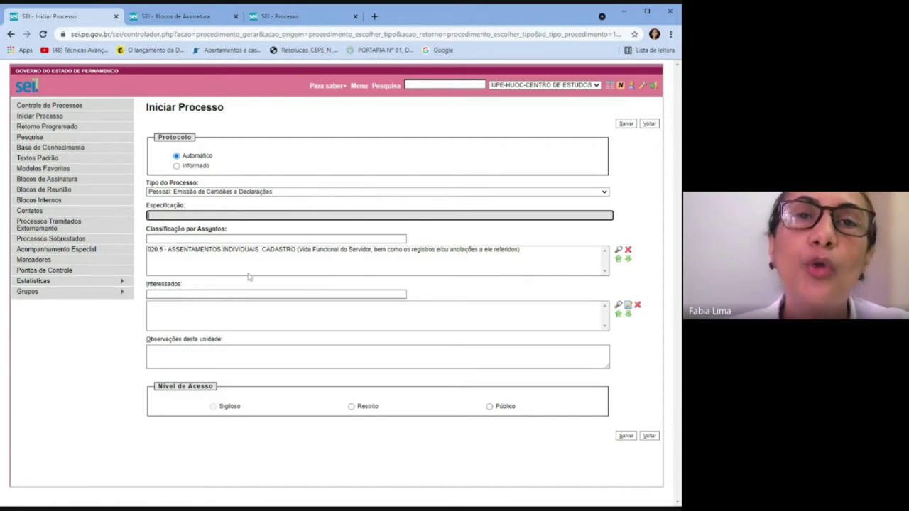
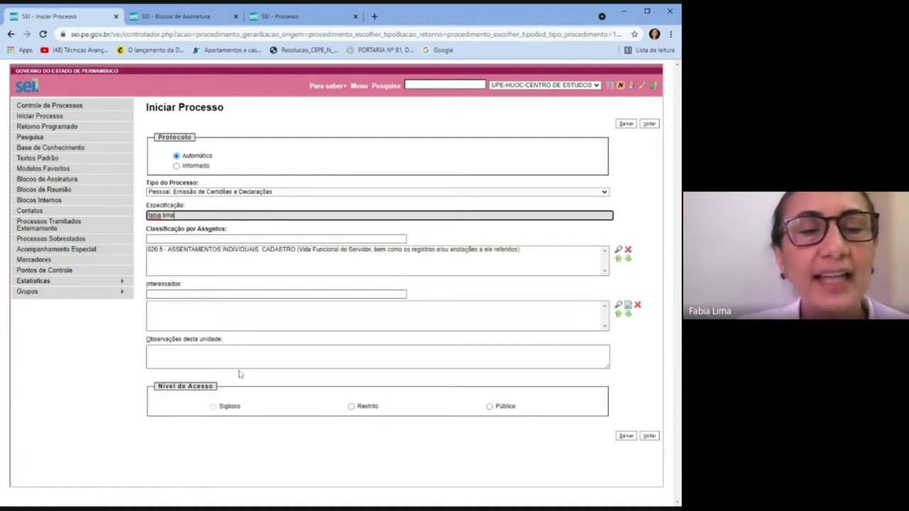
pyautogui.click(352, 409)
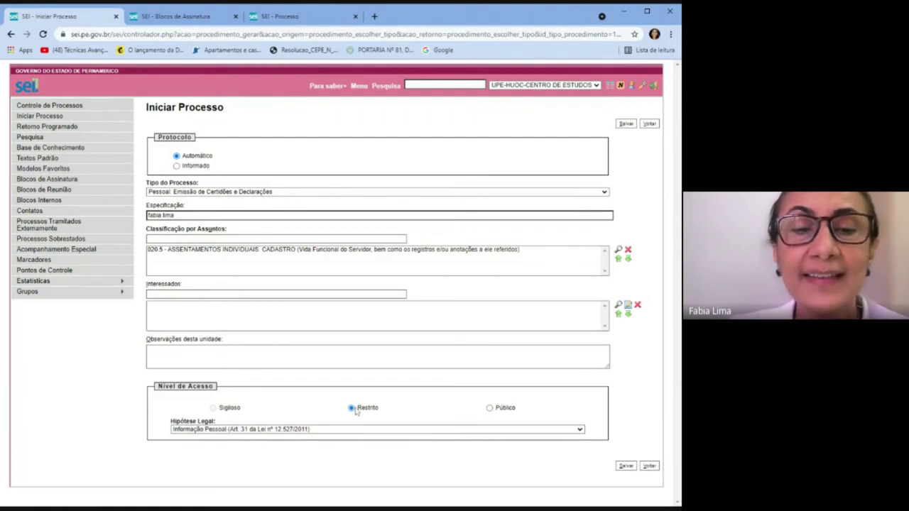
pyautogui.click(490, 408)
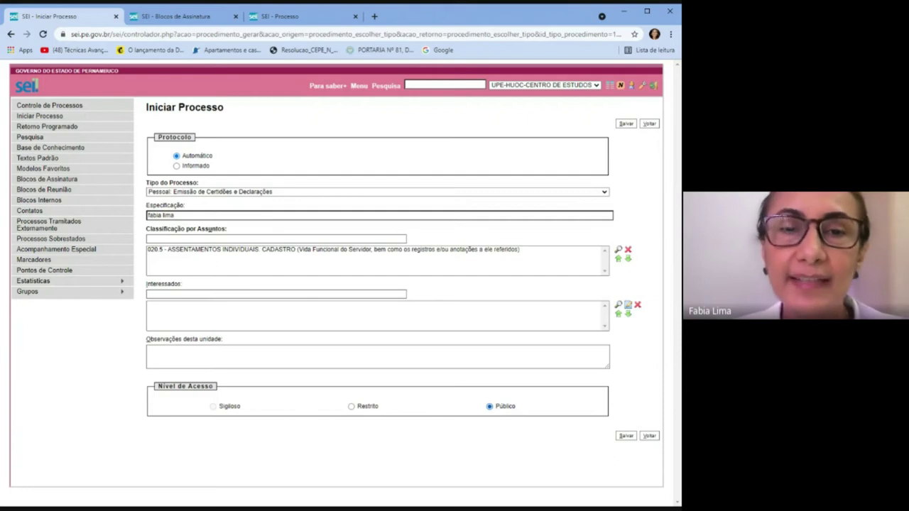
pyautogui.click(627, 437)
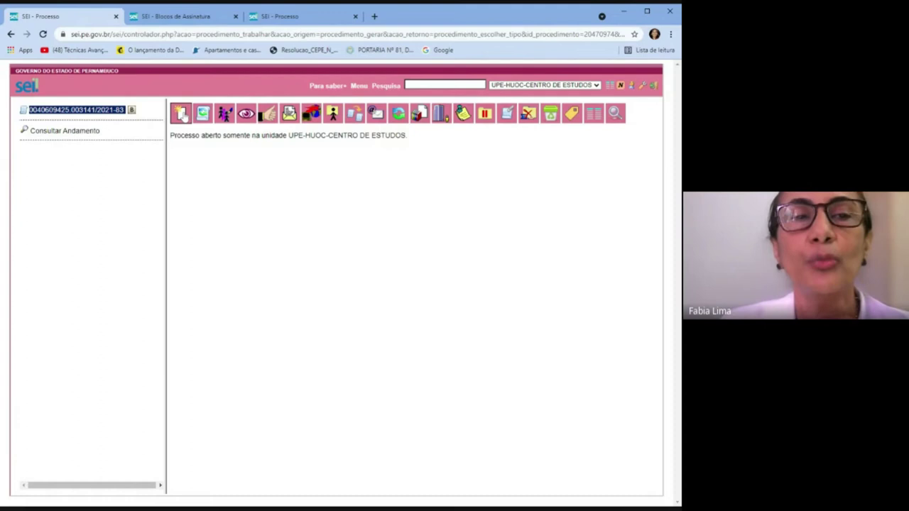
# Step: Open Incluir Documento on the new process to list the available document types
pyautogui.click(183, 116)
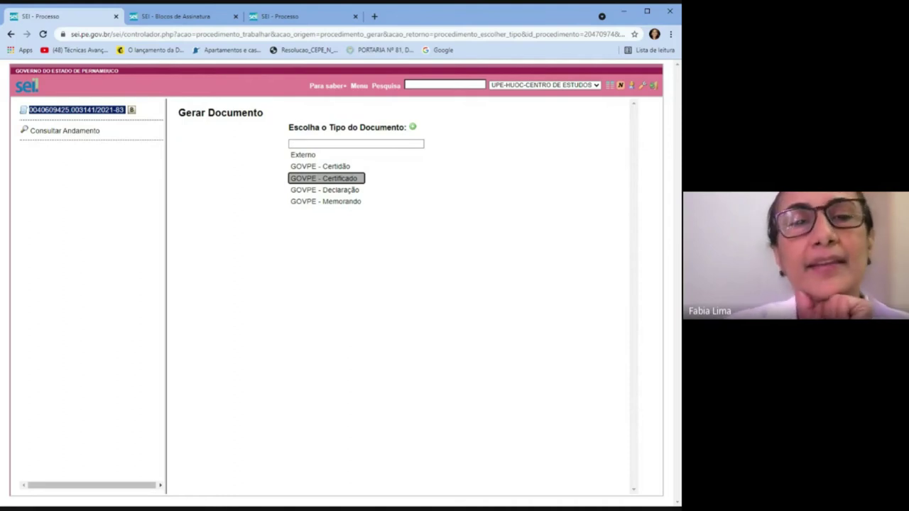
# Step: Add a Público GOVPE - Certificado with the requester's name as Descrição and confirm
pyautogui.click(341, 182)
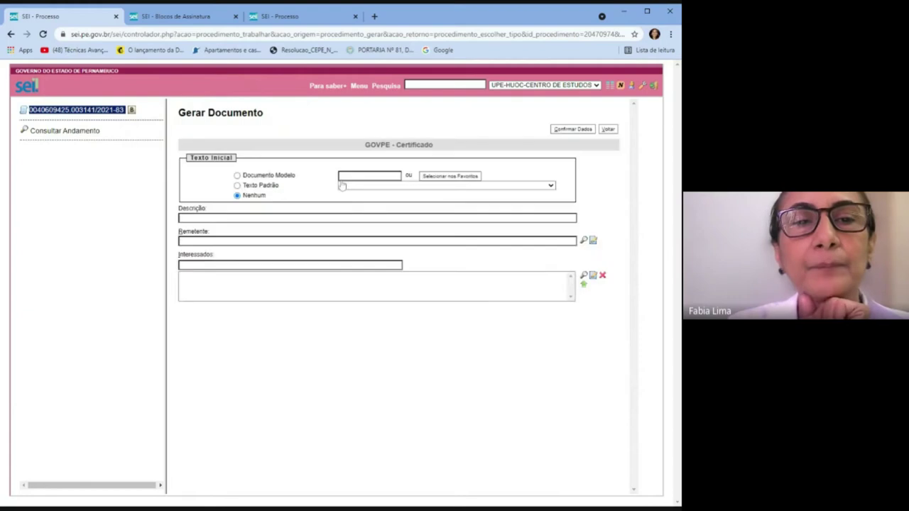
pyautogui.scroll(-1, 271, 230)
pyautogui.click(271, 208)
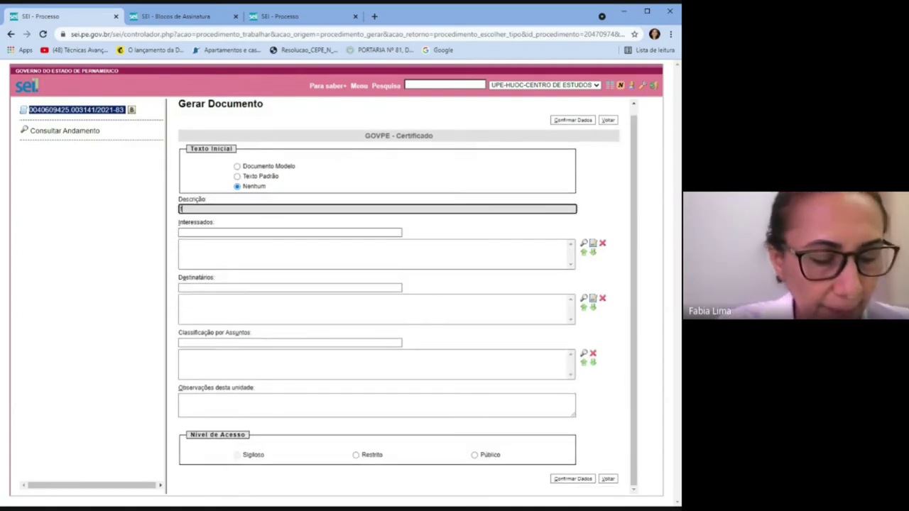
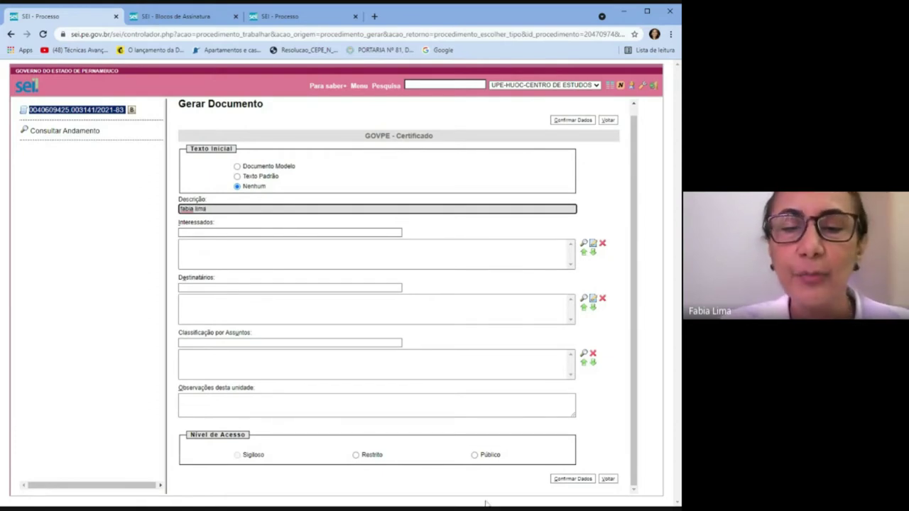
pyautogui.click(474, 456)
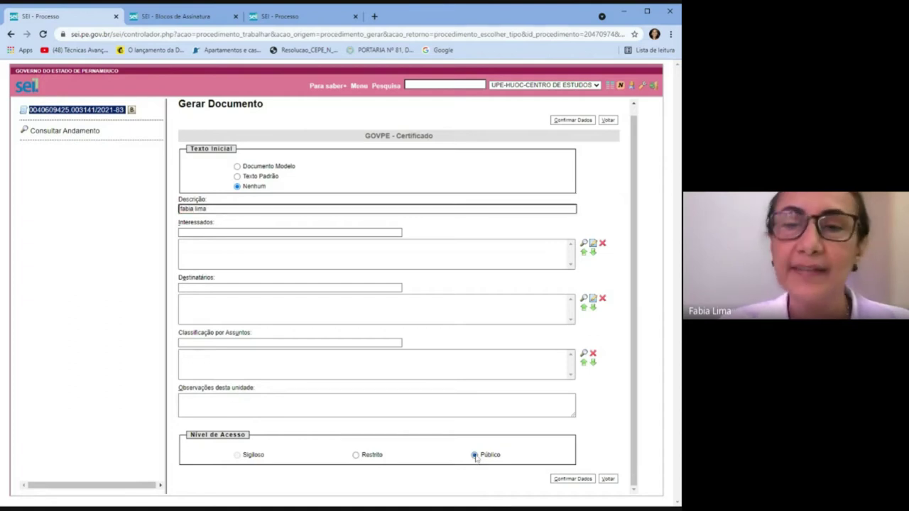
pyautogui.click(580, 483)
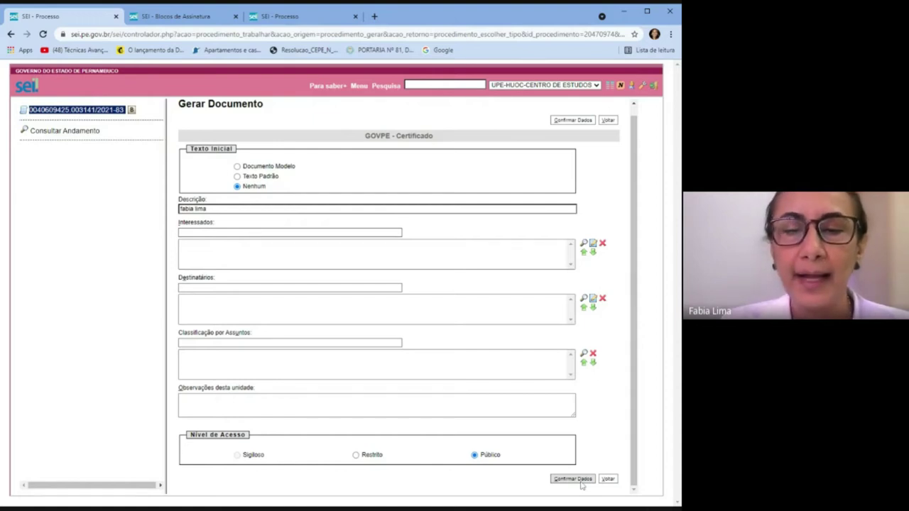
pyautogui.click(589, 480)
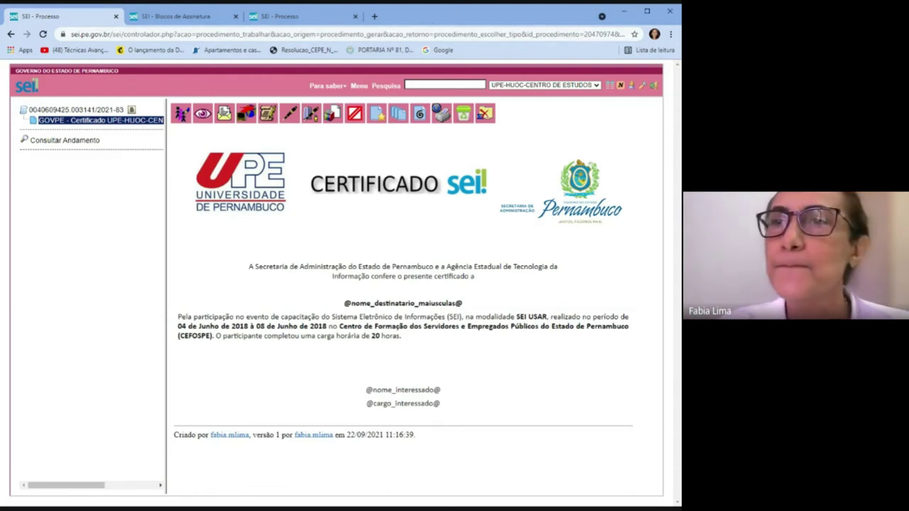
# Step: Minimize the browser once the generated certificate appears in the process tree
pyautogui.click(623, 12)
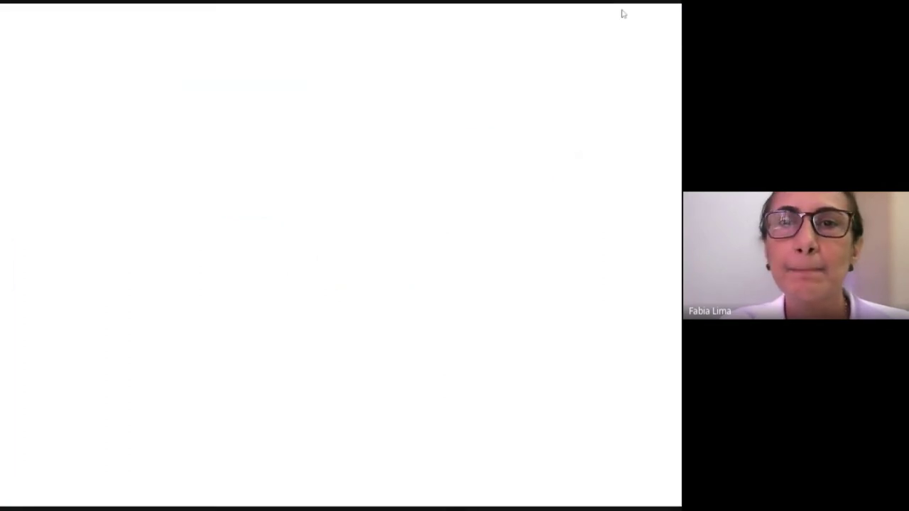
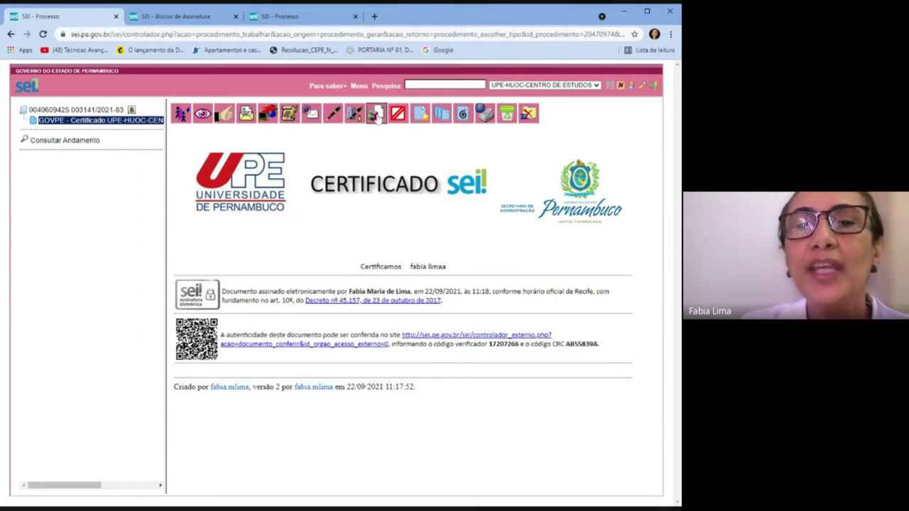
# Step: Start a new signature block for the 22/09/2021 GOVPE - Certificado document
pyautogui.click(376, 114)
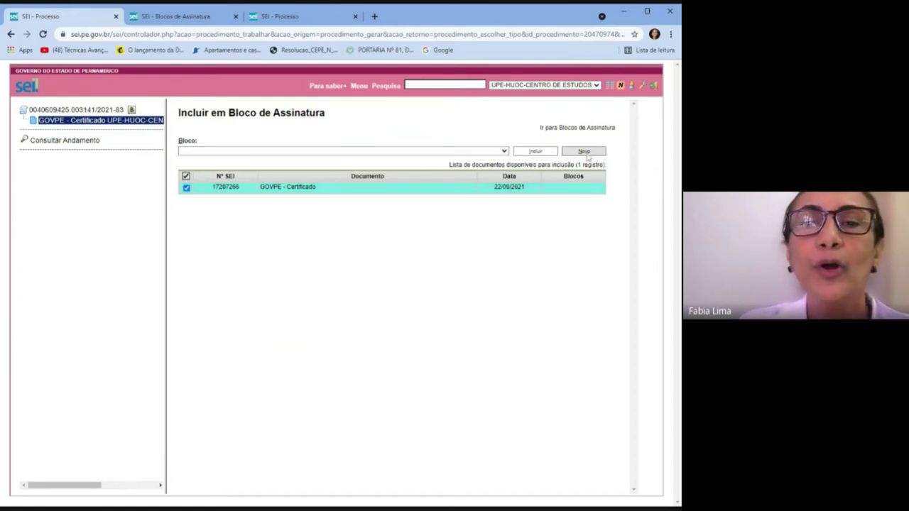
pyautogui.click(584, 151)
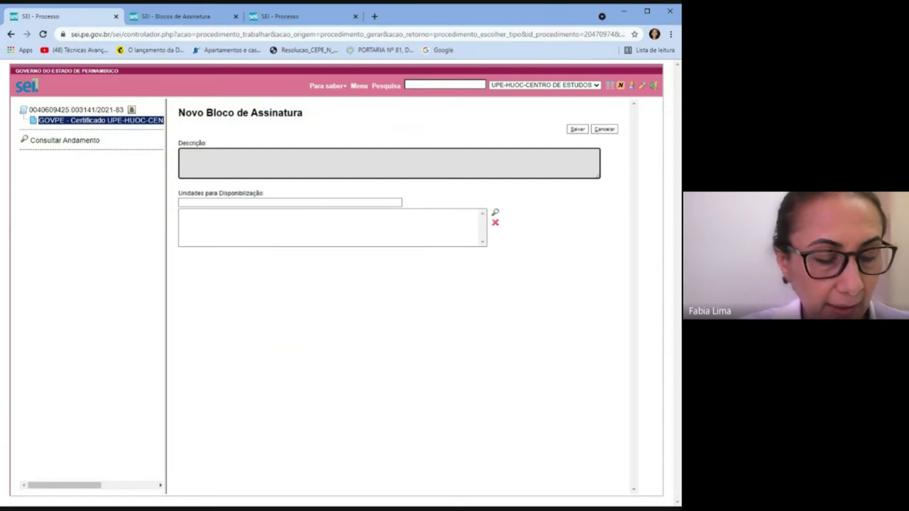
# Step: Describe the block as 'Exemplo' and add UPE-HUOC-GESTOR - HUOC-GESTOR EXECUTIVO as availability unit
pyautogui.write('Exemplo')
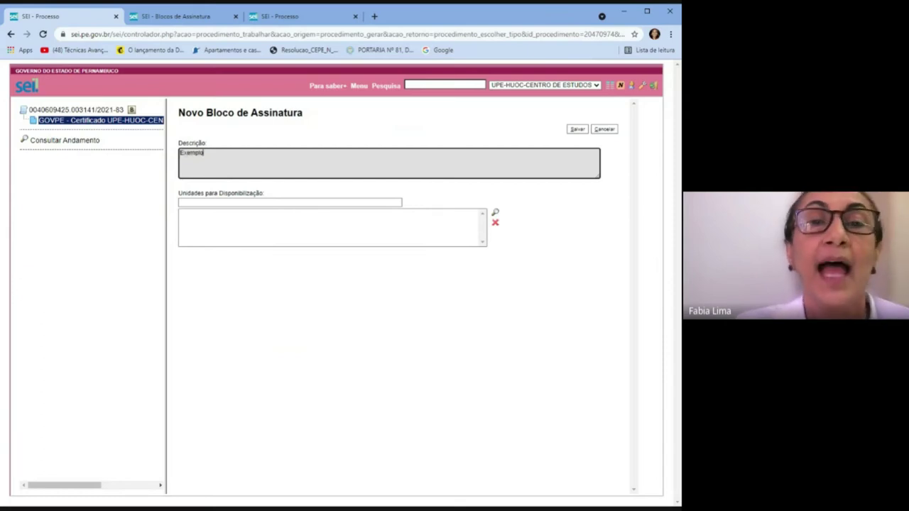
pyautogui.press('Tab')
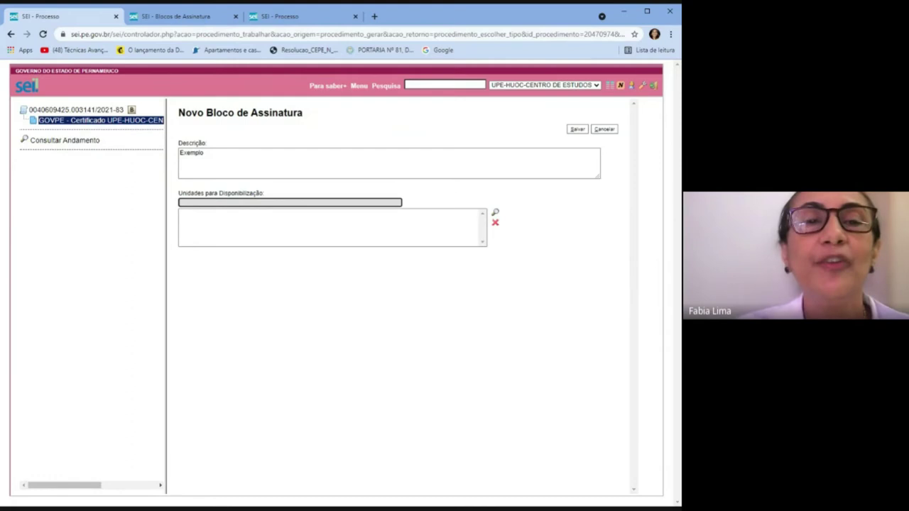
pyautogui.write('cen')
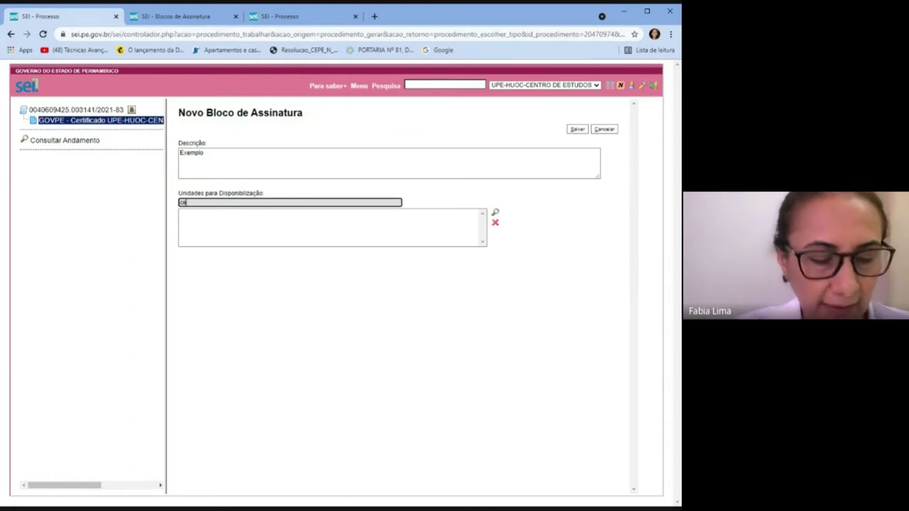
pyautogui.write('tro')
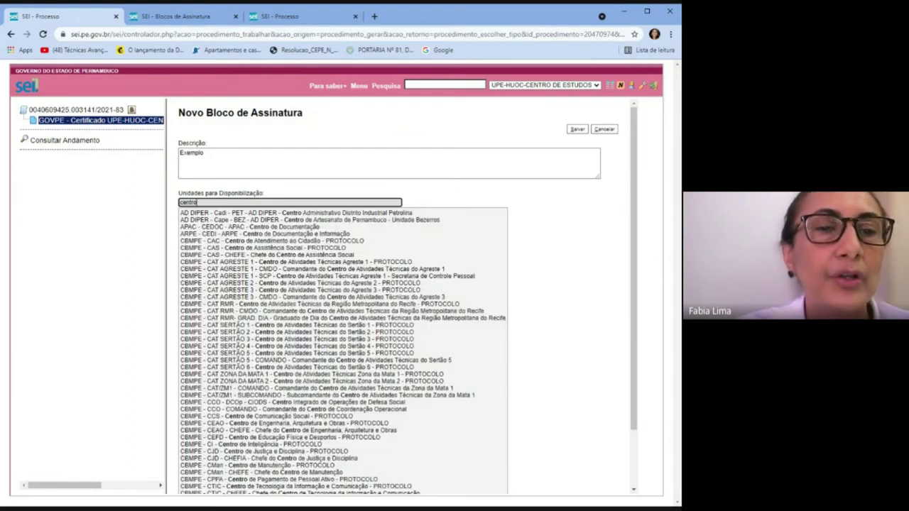
pyautogui.press('BackSpace')
pyautogui.press('BackSpace')
pyautogui.press('BackSpace')
pyautogui.press('BackSpace')
pyautogui.press('BackSpace')
pyautogui.press('BackSpace')
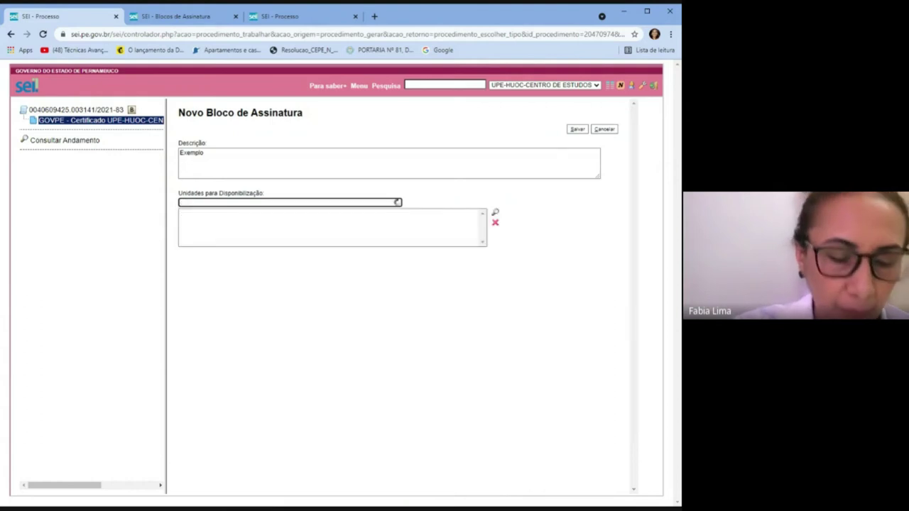
pyautogui.write('ape-')
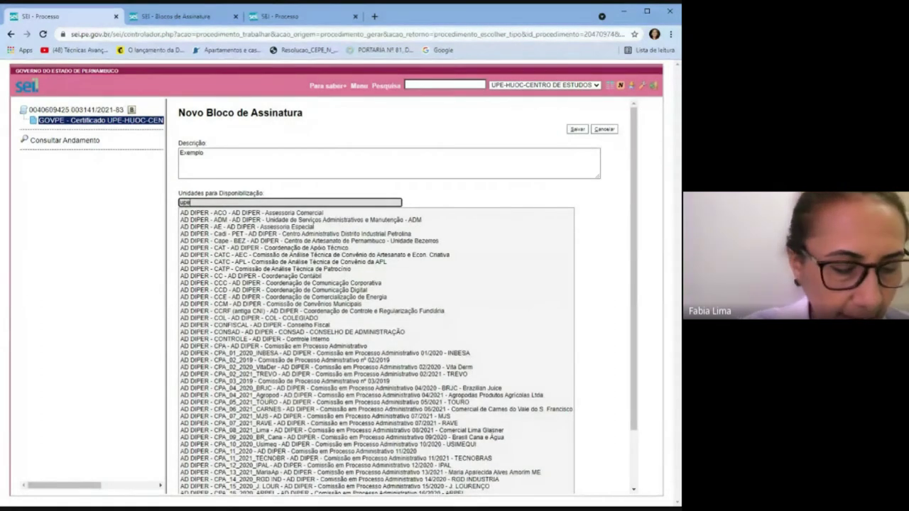
pyautogui.write('huoc-centr')
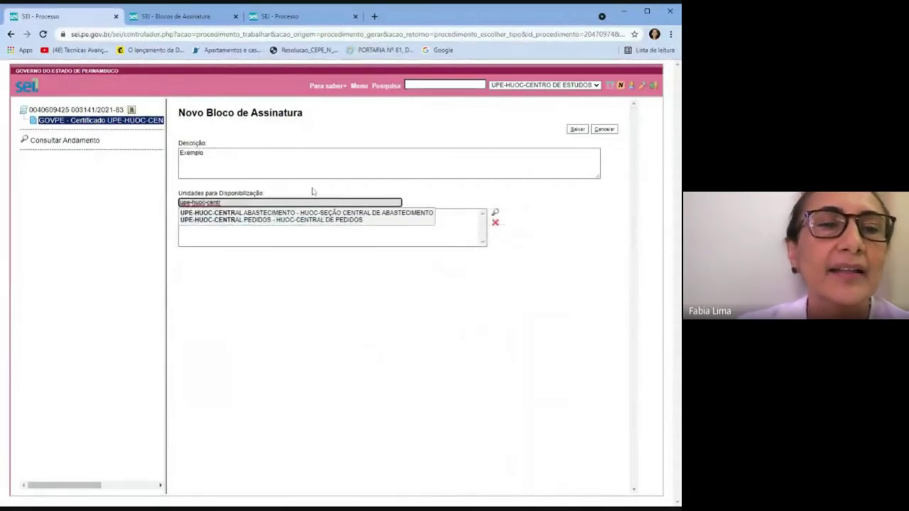
pyautogui.press('BackSpace')
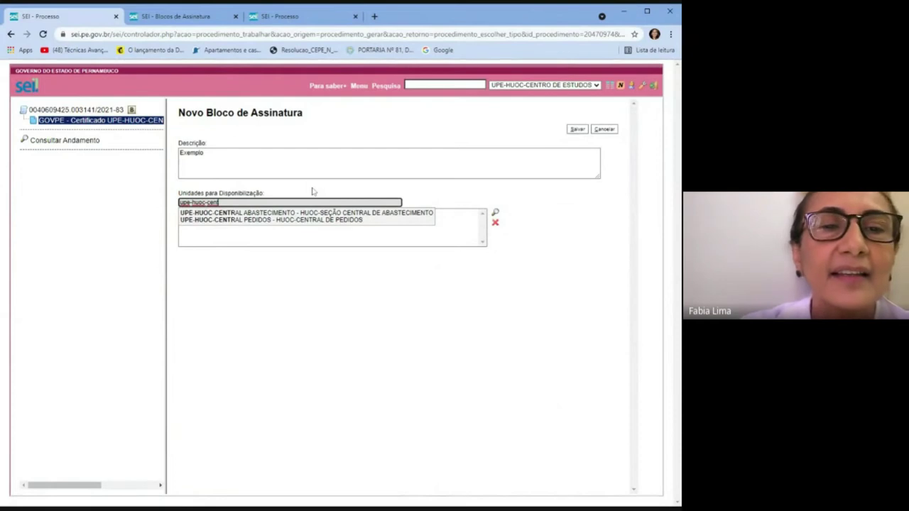
pyautogui.press('BackSpace')
pyautogui.press('BackSpace')
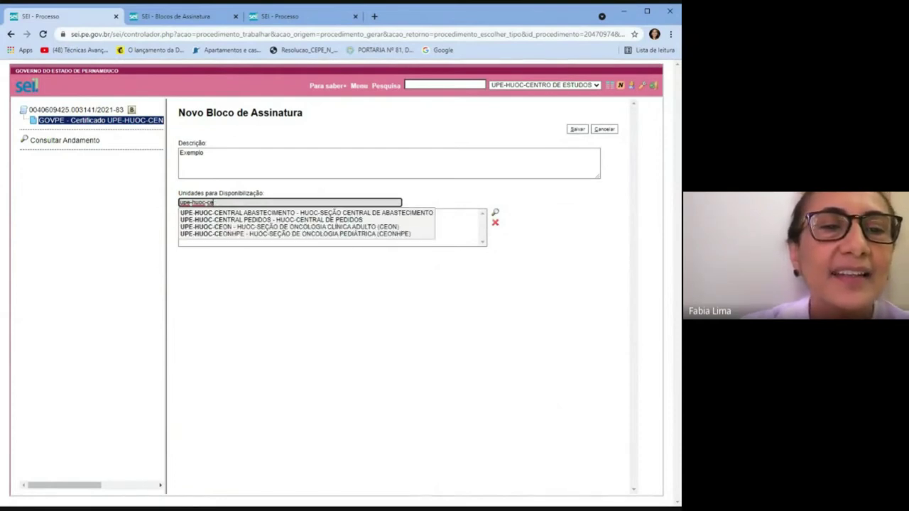
pyautogui.press('BackSpace')
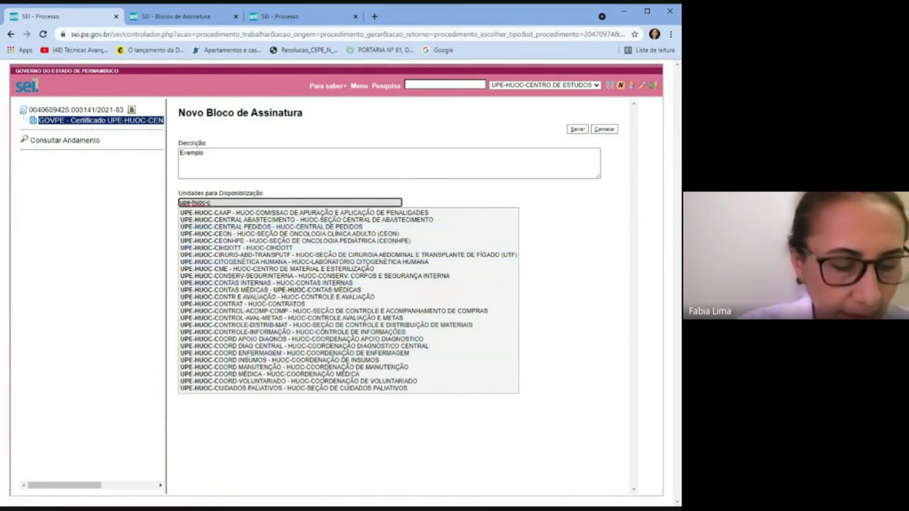
pyautogui.press('BackSpace')
pyautogui.press('BackSpace')
pyautogui.press('BackSpace')
pyautogui.press('BackSpace')
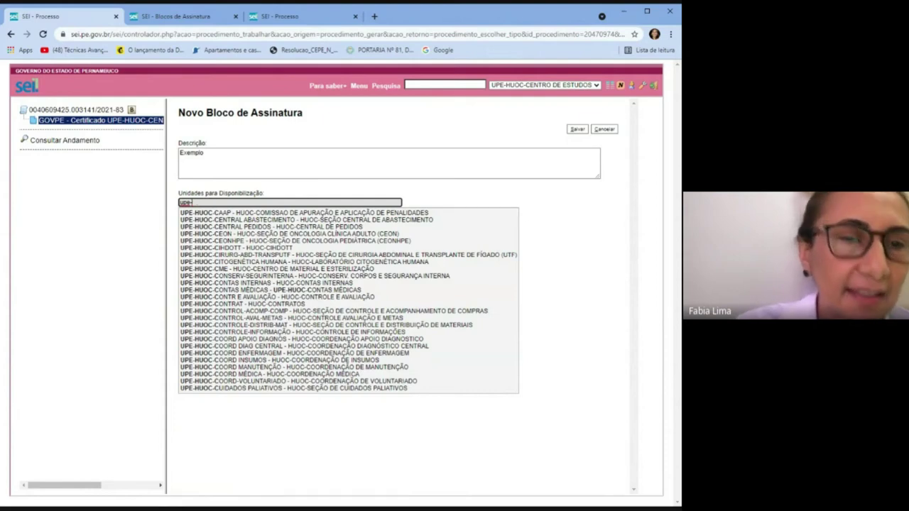
pyautogui.write('oc')
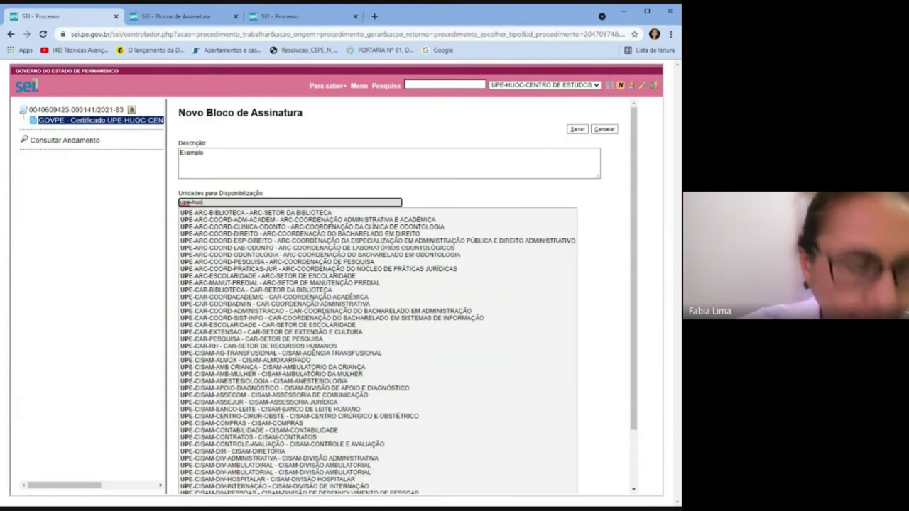
pyautogui.write('-')
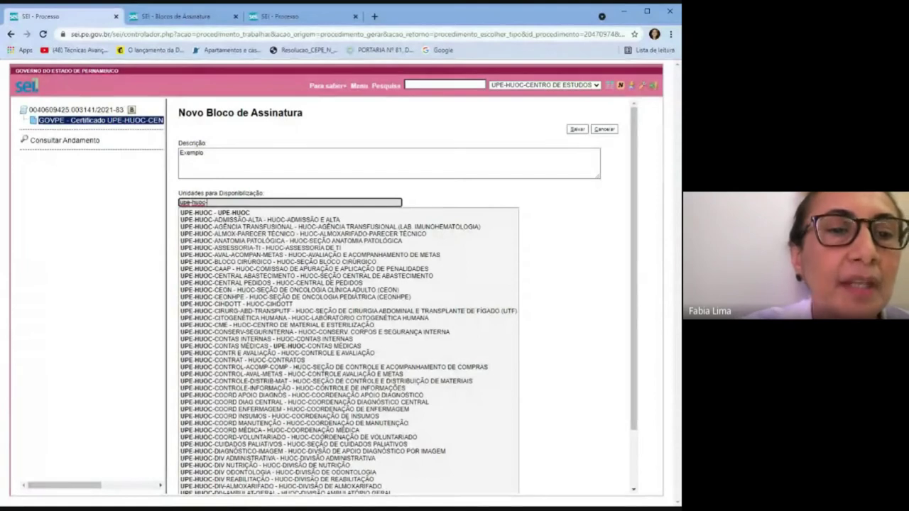
pyautogui.write('ce')
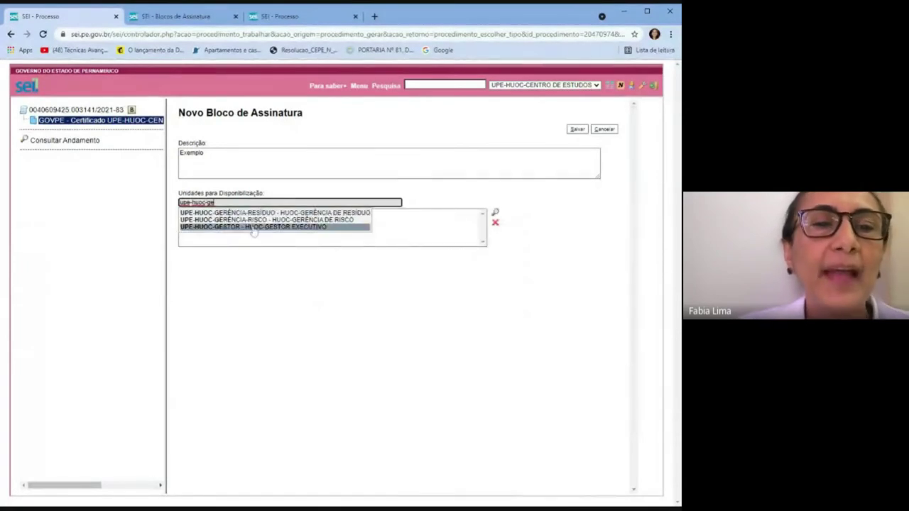
pyautogui.click(253, 228)
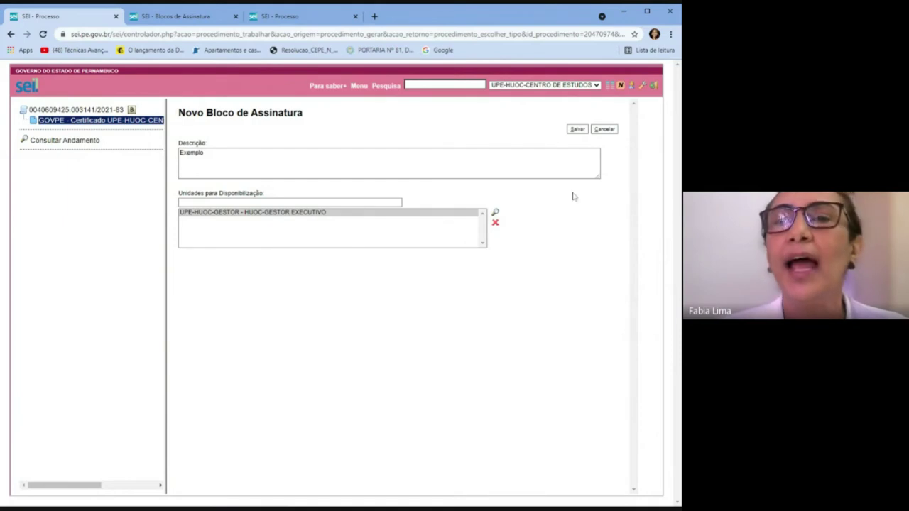
# Step: Save signature block 553102 'Exemplo' and return to the Controle de Processos overview
pyautogui.click(576, 131)
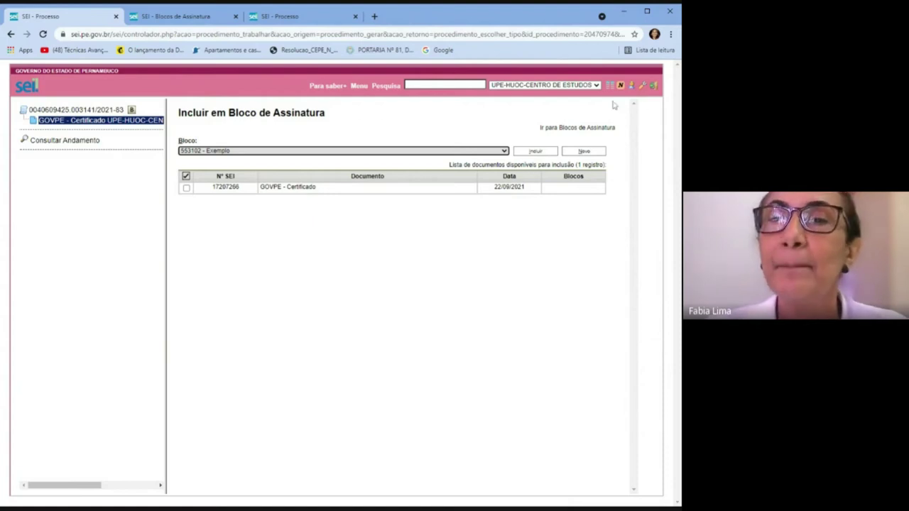
pyautogui.click(610, 84)
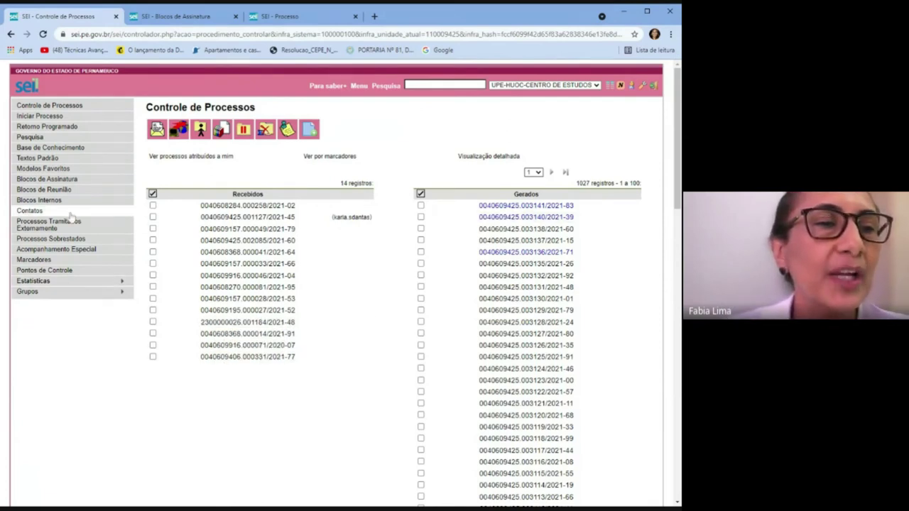
# Step: Open signature block 527826 from the Blocos de Assinatura list
pyautogui.click(61, 182)
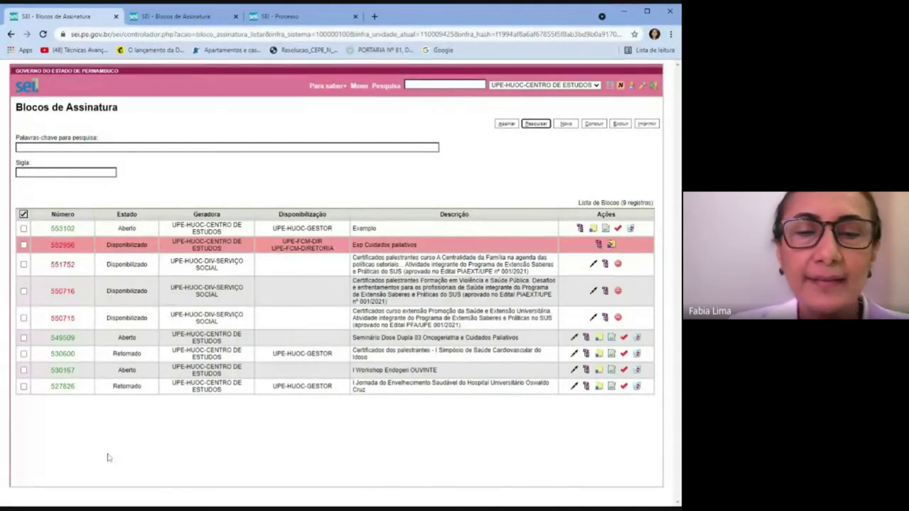
pyautogui.click(61, 387)
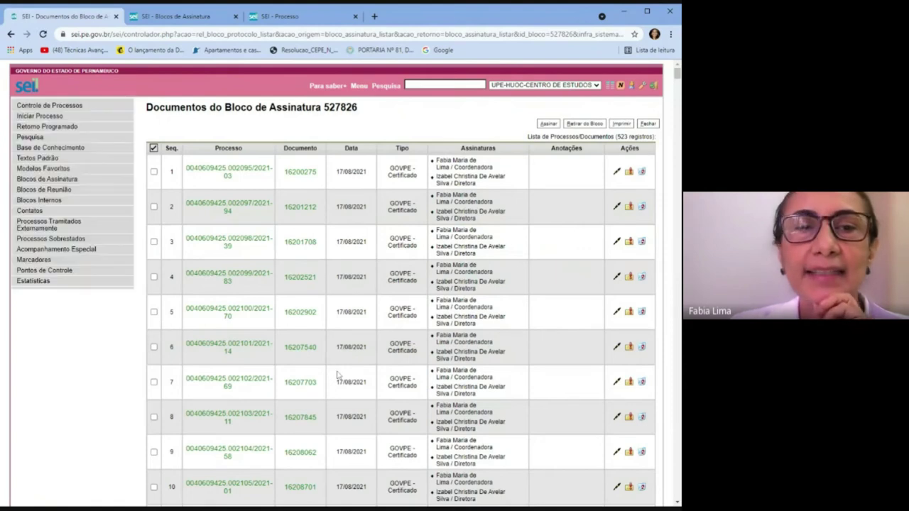
pyautogui.scroll(-5, 336, 375)
pyautogui.scroll(-20, 338, 374)
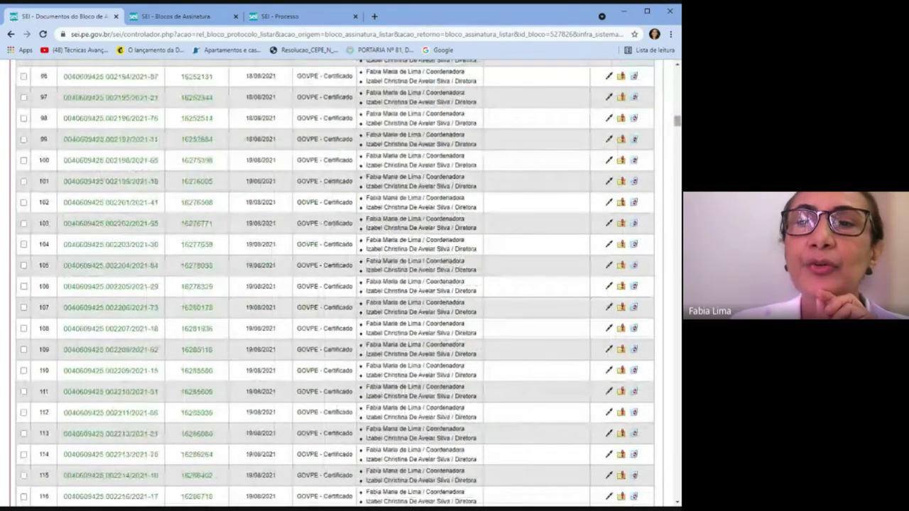
pyautogui.moveTo(676, 122); pyautogui.dragTo(677, 68)
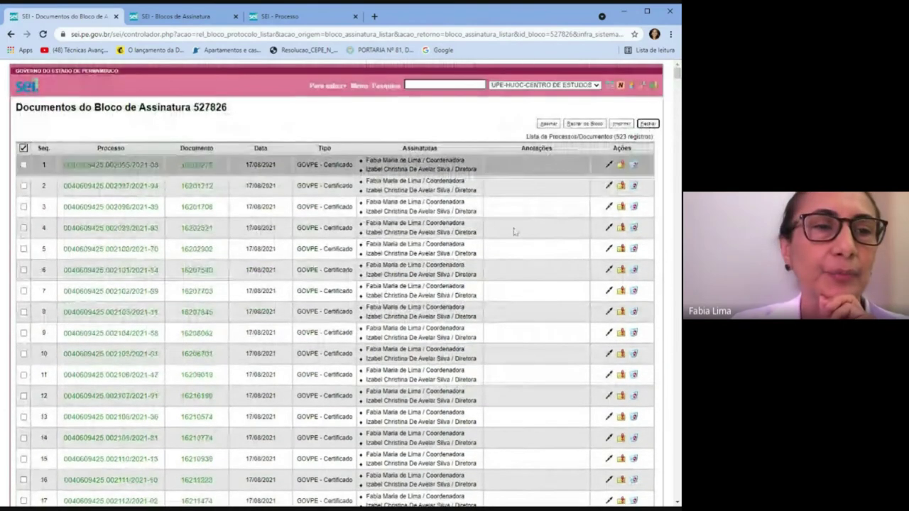
pyautogui.click(111, 166)
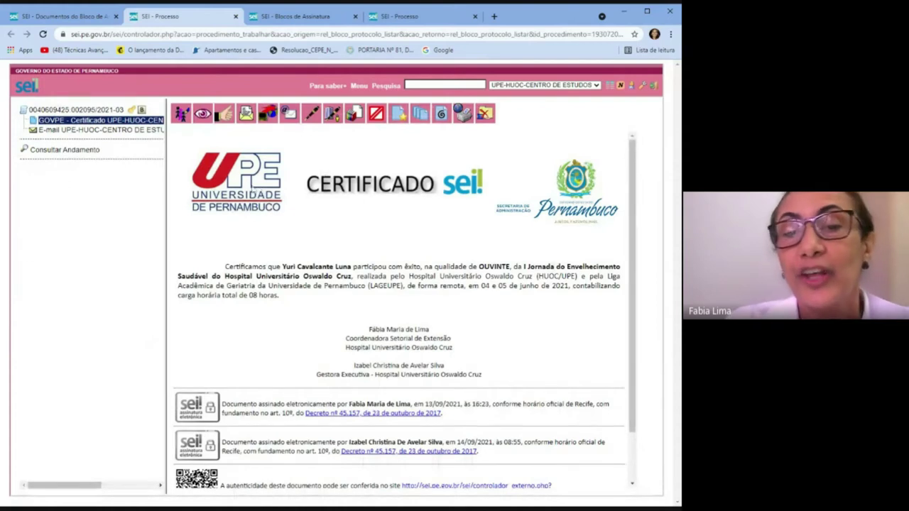
pyautogui.scroll(-2, 397, 251)
pyautogui.scroll(2, 398, 250)
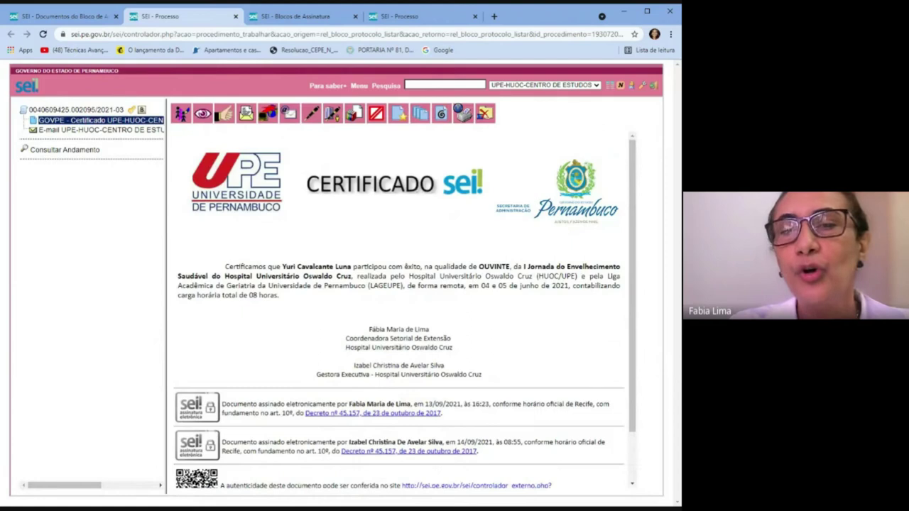
pyautogui.scroll(-2, 499, 320)
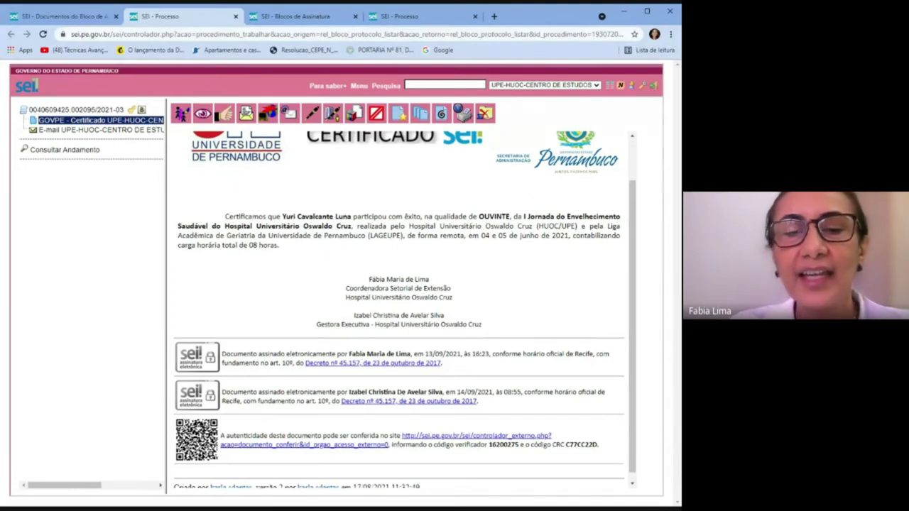
pyautogui.scroll(-1, 401, 309)
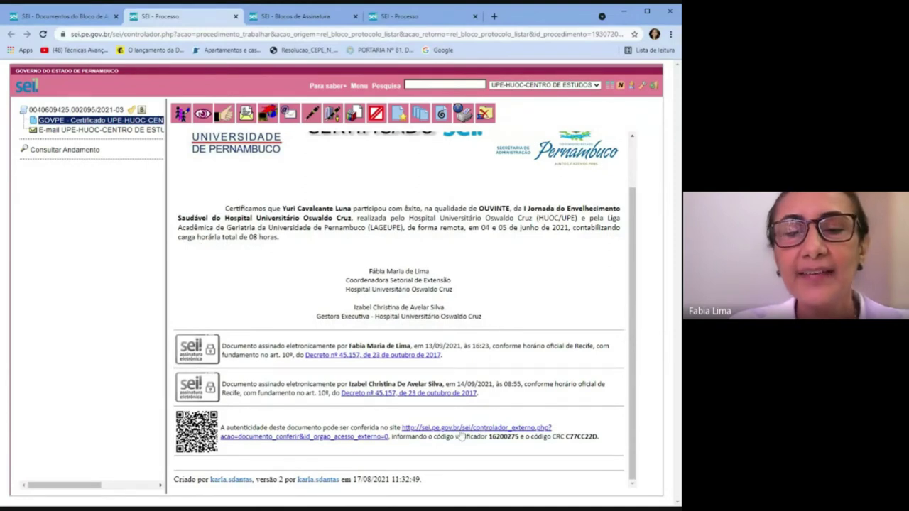
pyautogui.scroll(3, 458, 434)
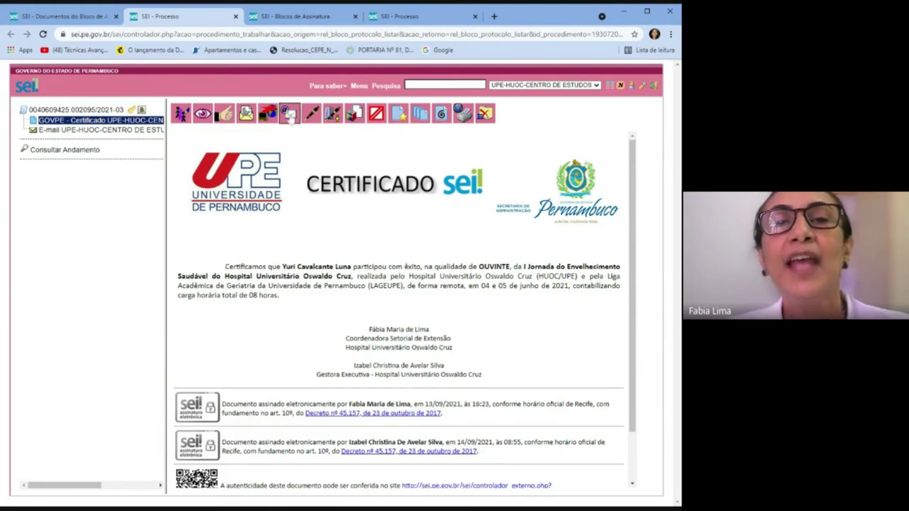
pyautogui.click(289, 113)
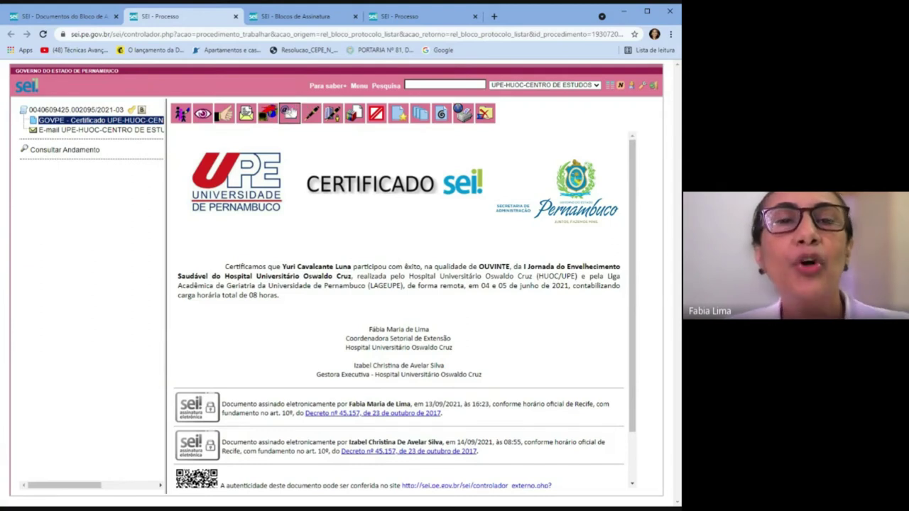
pyautogui.click(124, 131)
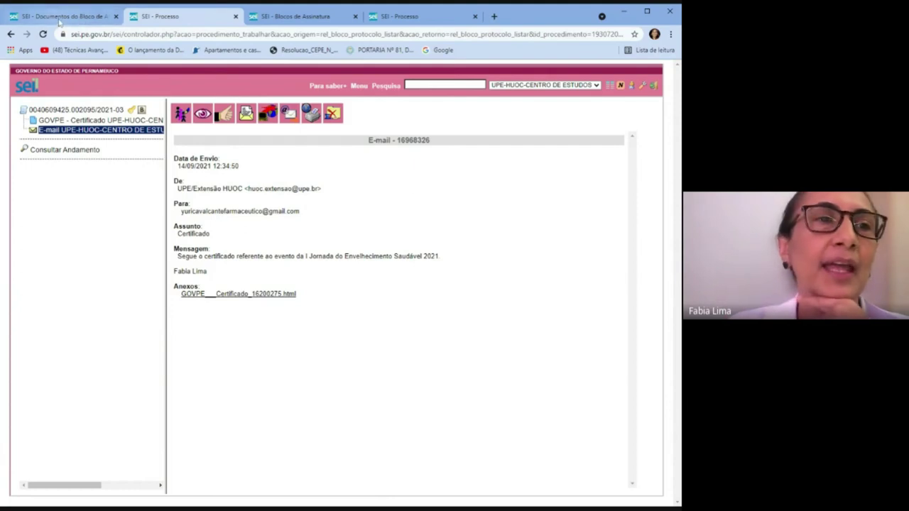
# Step: Recheck the first certificate's process in block 527826, then close the block's document list
pyautogui.click(81, 17)
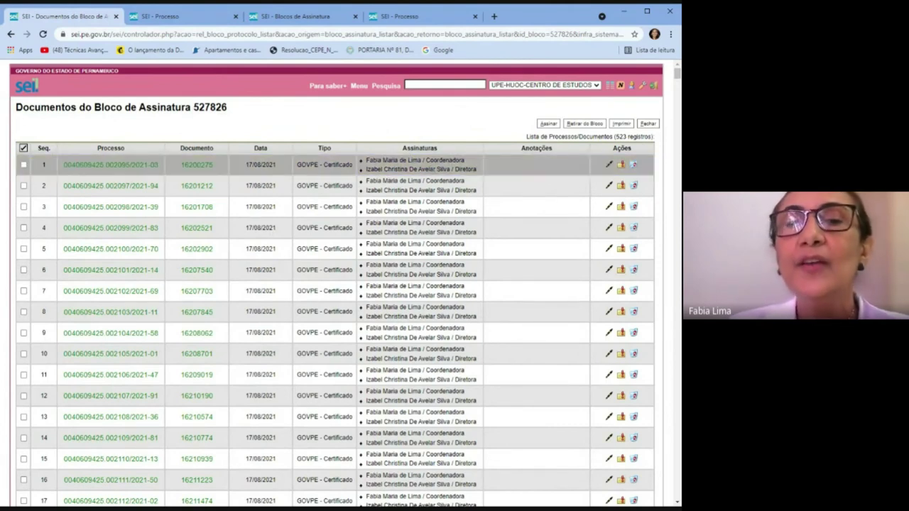
pyautogui.click(386, 173)
pyautogui.click(401, 167)
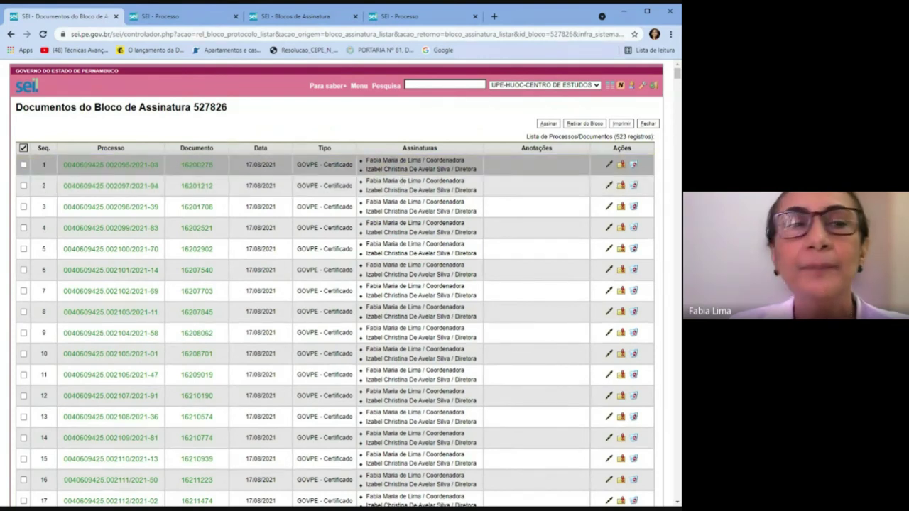
pyautogui.click(117, 170)
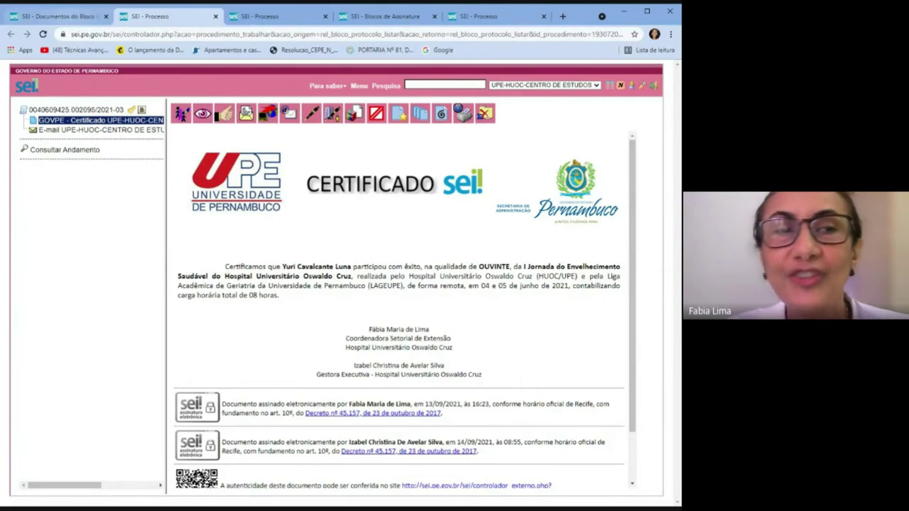
pyautogui.hotkey('ctrl', 'shift', 'Tab')
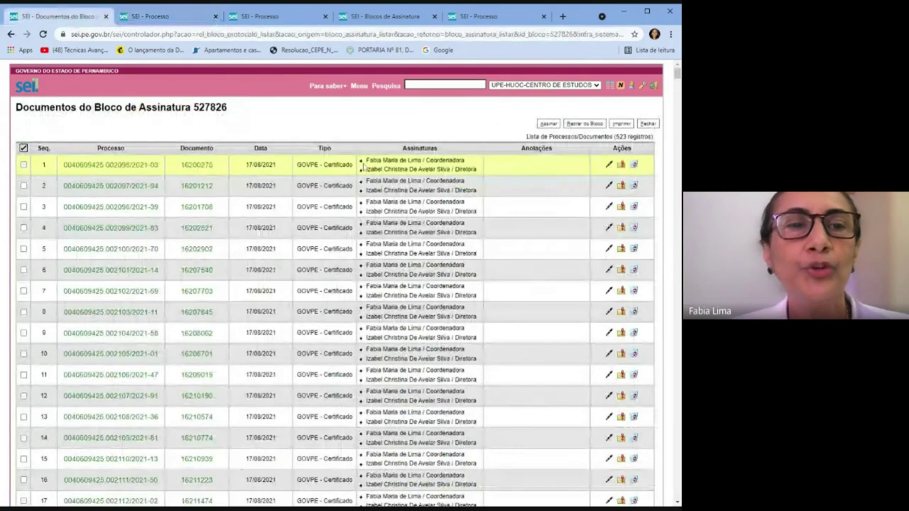
pyautogui.click(651, 124)
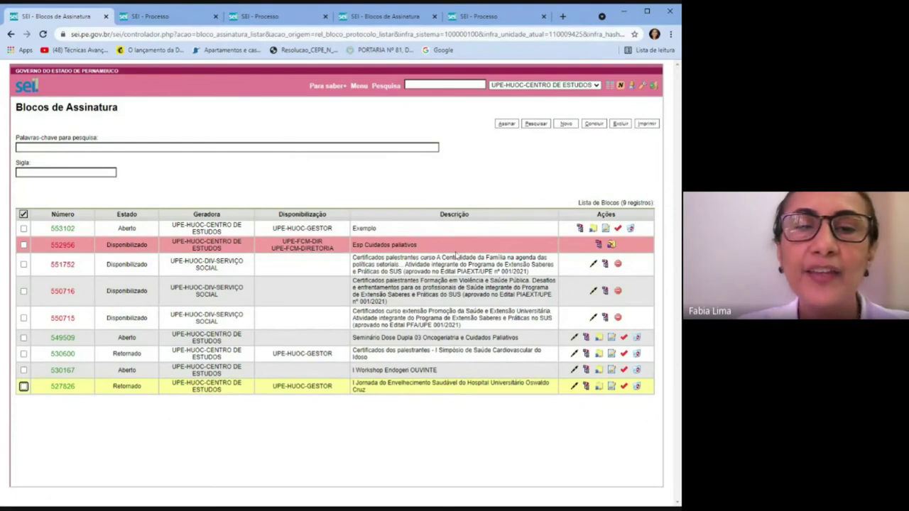
pyautogui.click(62, 265)
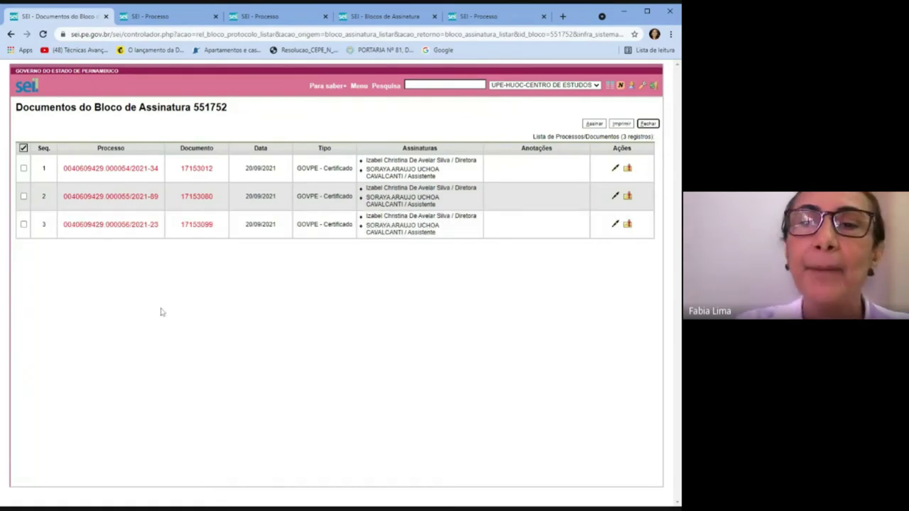
pyautogui.click(130, 174)
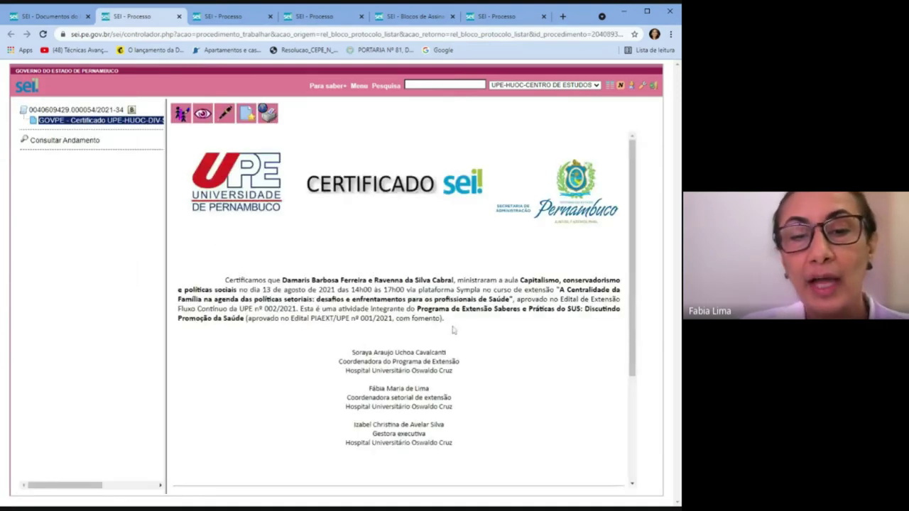
pyautogui.scroll(-5, 455, 330)
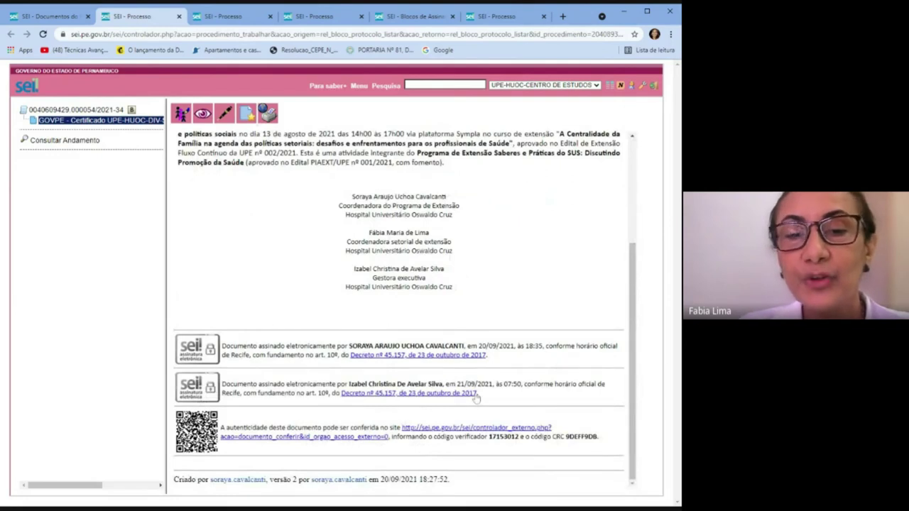
pyautogui.scroll(3, 411, 310)
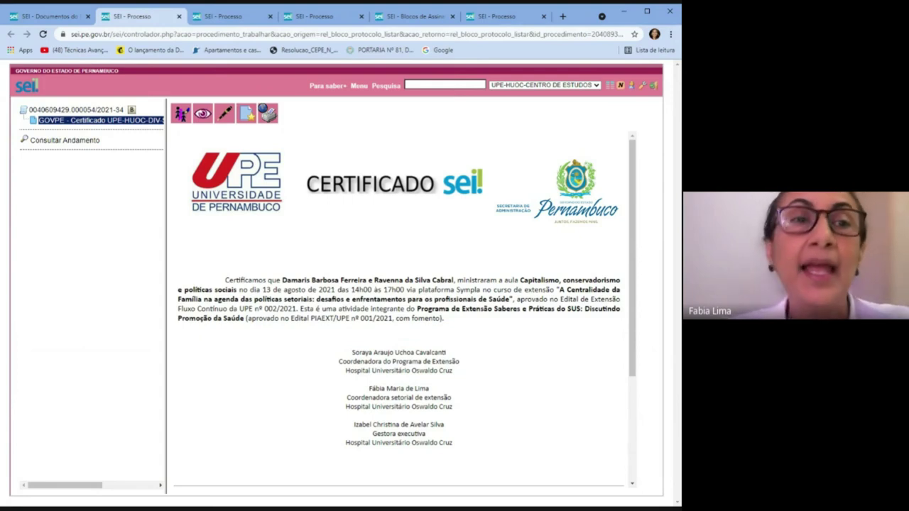
# Step: Select all three certificates in block 551752 and sign them as coordinator
pyautogui.click(60, 14)
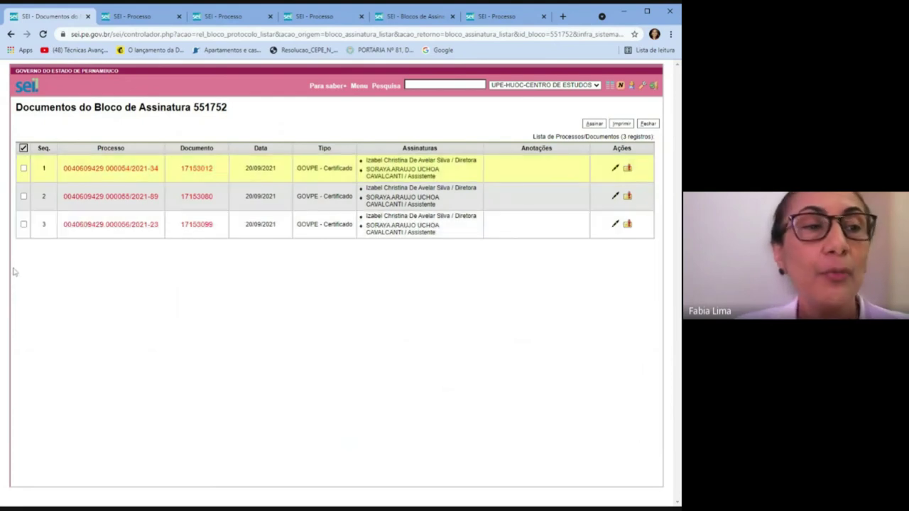
pyautogui.click(23, 168)
pyautogui.click(23, 196)
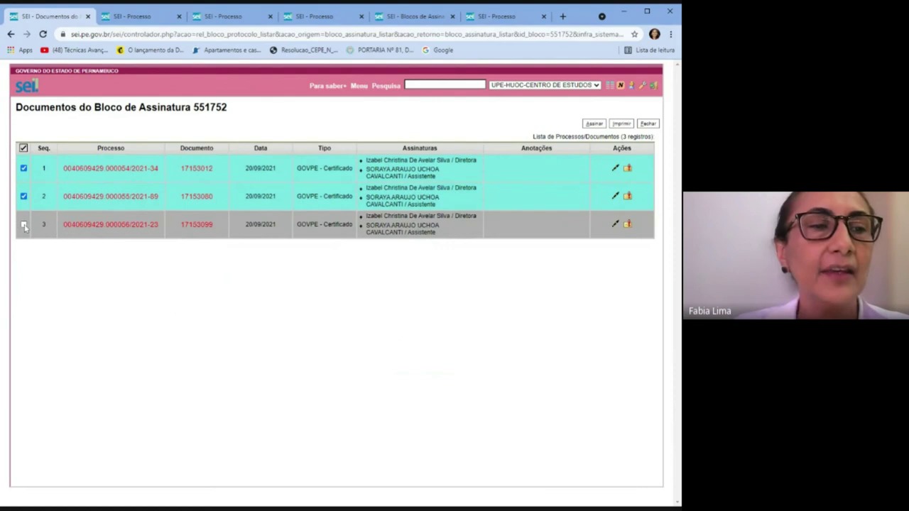
pyautogui.click(23, 224)
pyautogui.click(601, 125)
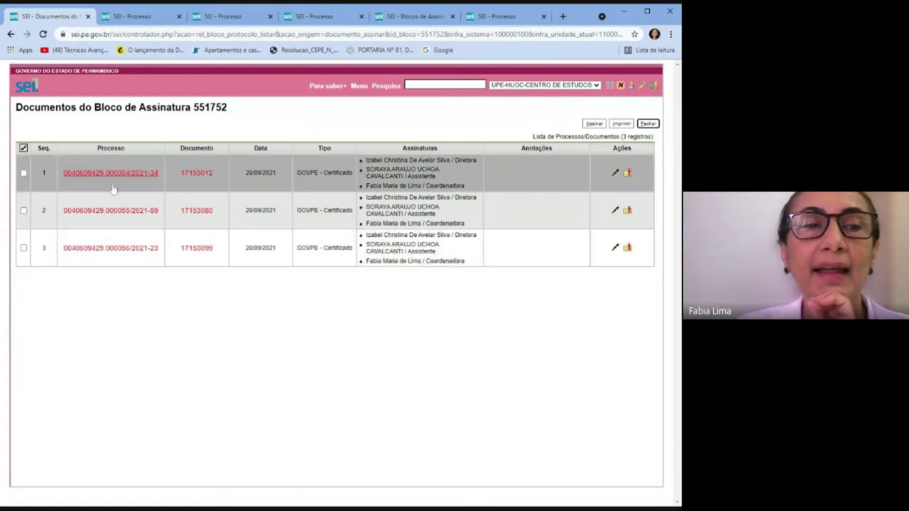
pyautogui.click(120, 175)
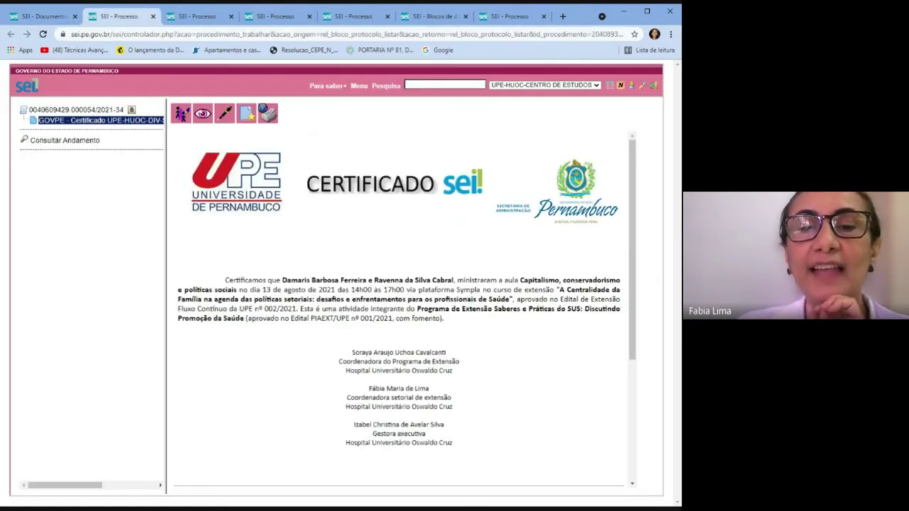
pyautogui.scroll(-5, 442, 324)
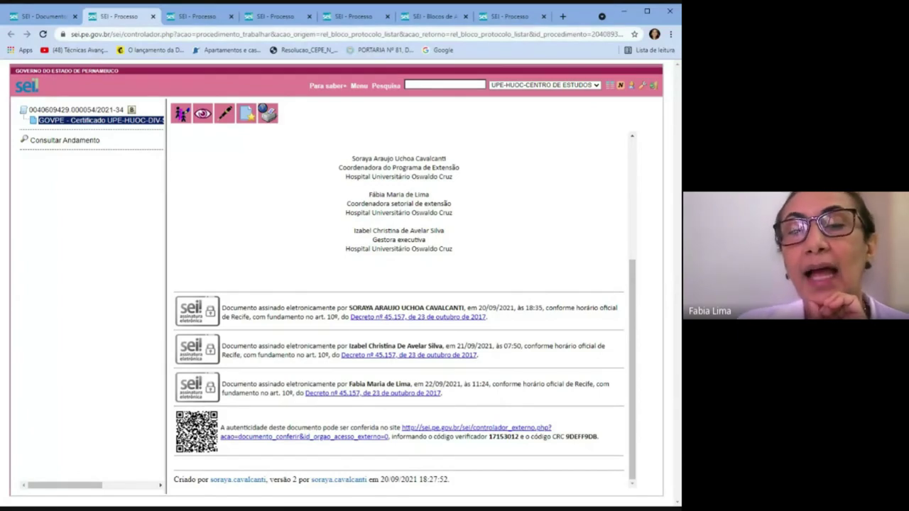
pyautogui.scroll(1, 495, 401)
pyautogui.scroll(-1, 495, 401)
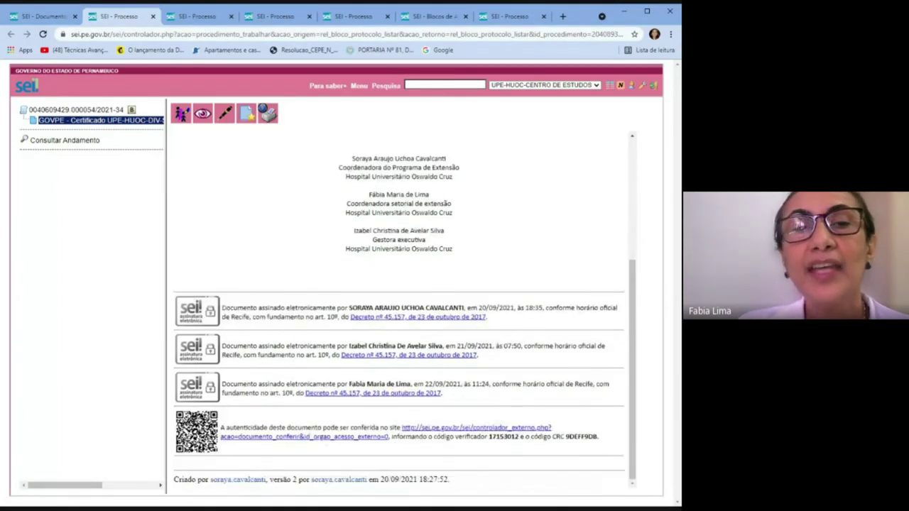
pyautogui.scroll(4, 495, 399)
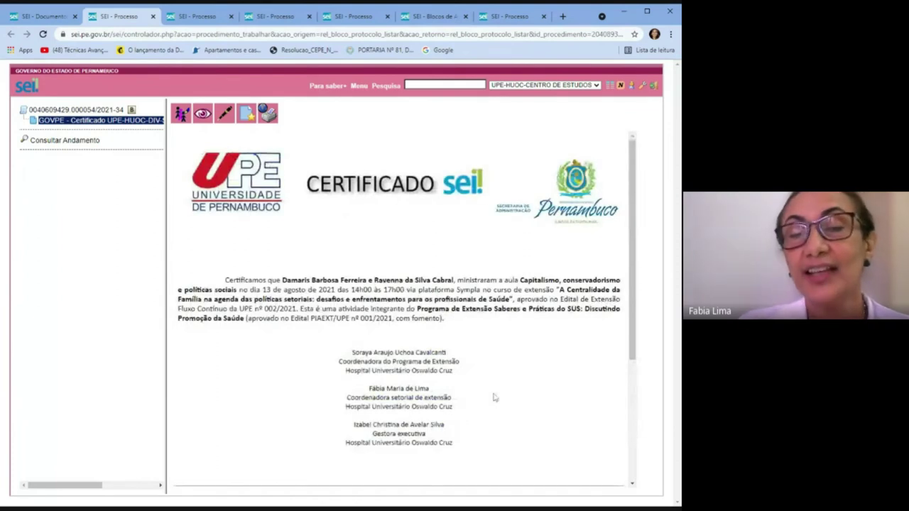
pyautogui.scroll(-4, 495, 398)
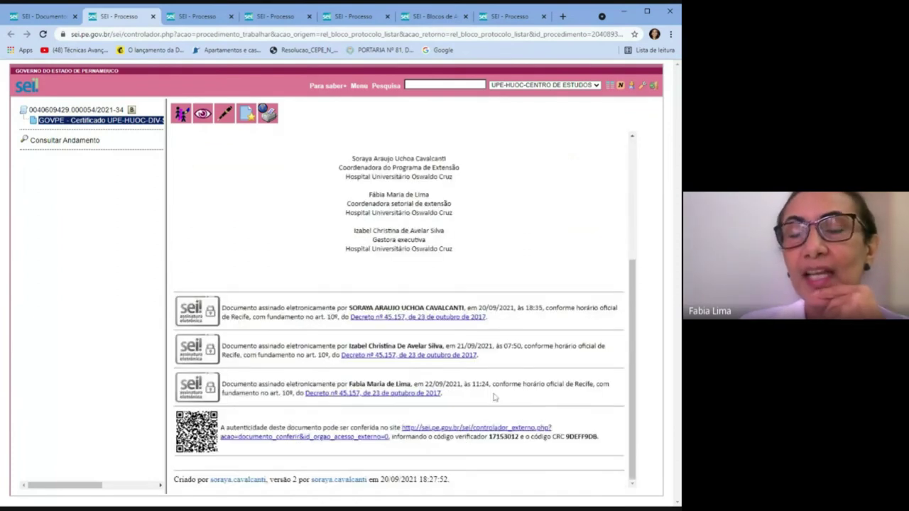
pyautogui.click(50, 17)
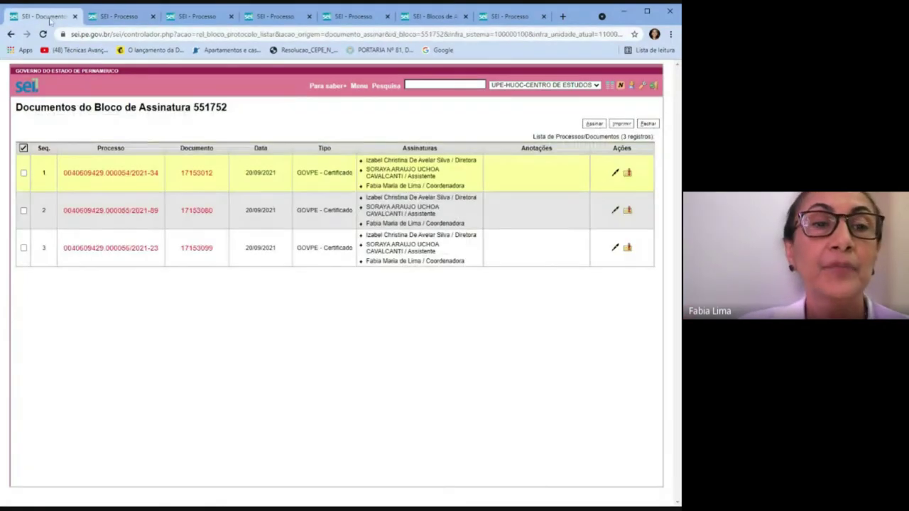
# Step: Close block 551752's documents and return the block to its originating unit
pyautogui.click(648, 123)
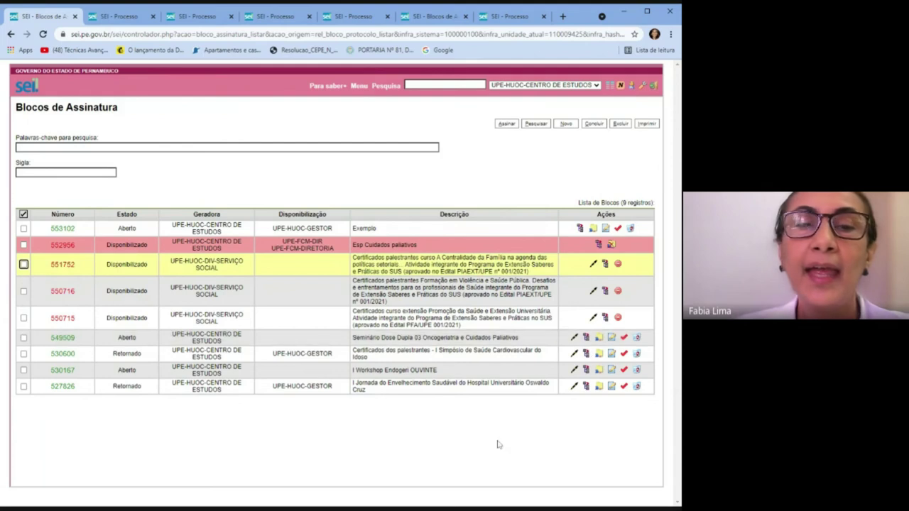
pyautogui.click(24, 264)
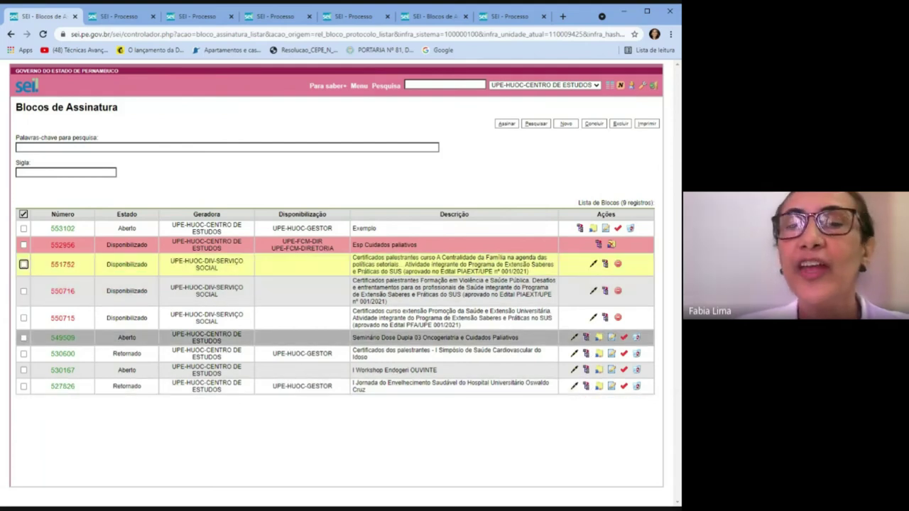
pyautogui.click(620, 268)
pyautogui.click(387, 94)
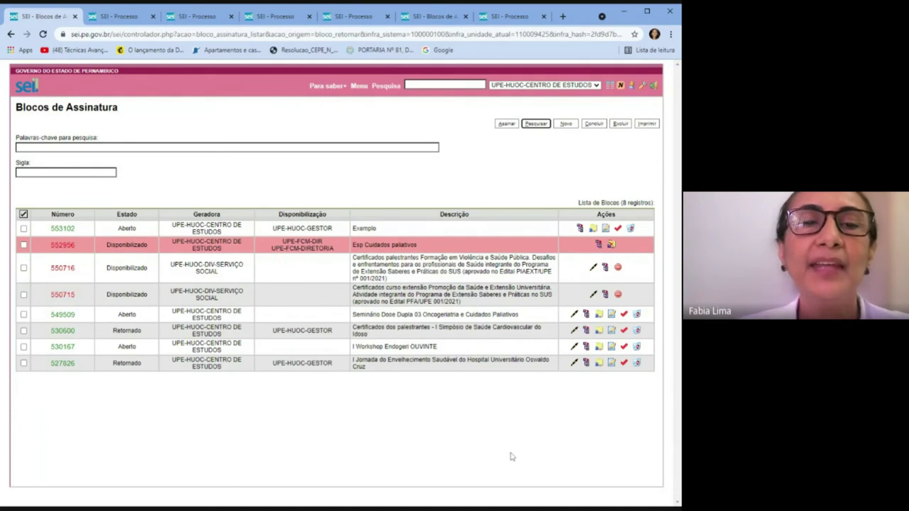
# Step: Open block 550715, select all 21 certificates and sign them
pyautogui.click(57, 297)
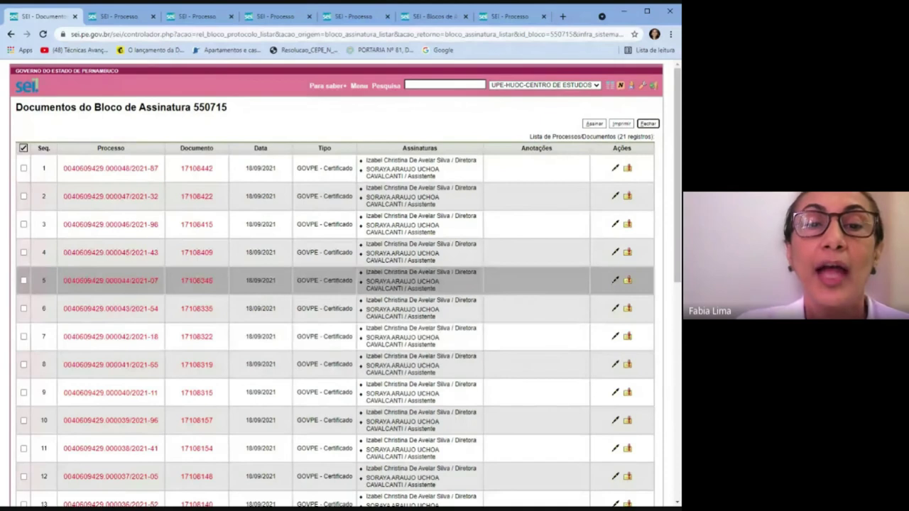
pyautogui.scroll(-6, 448, 340)
pyautogui.scroll(6, 448, 340)
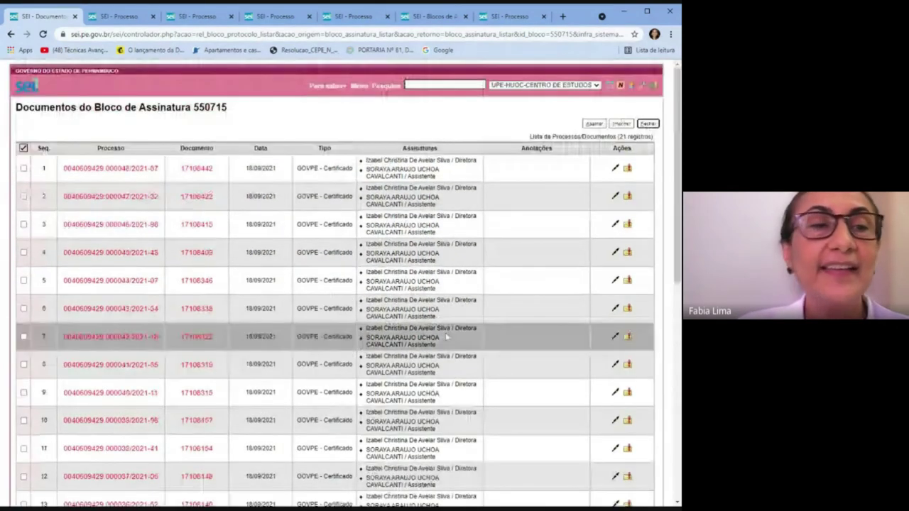
pyautogui.scroll(-5, 446, 338)
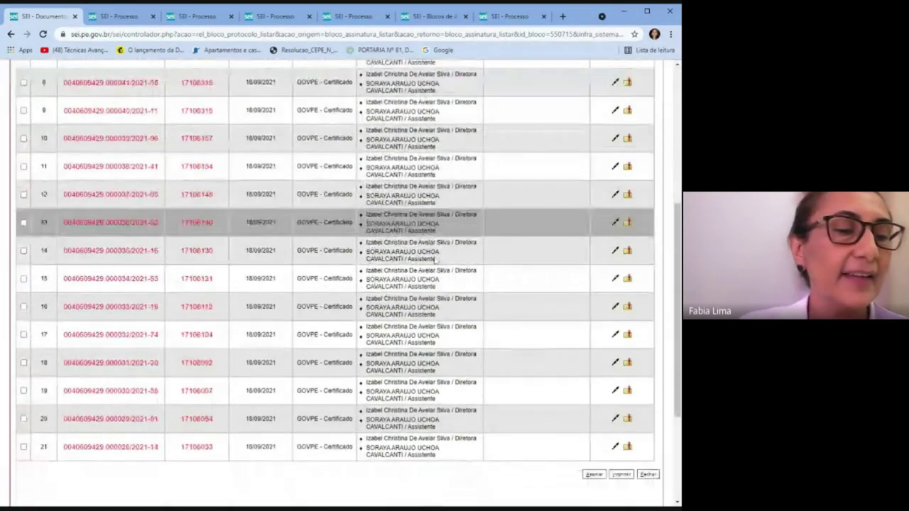
pyautogui.scroll(5, 437, 261)
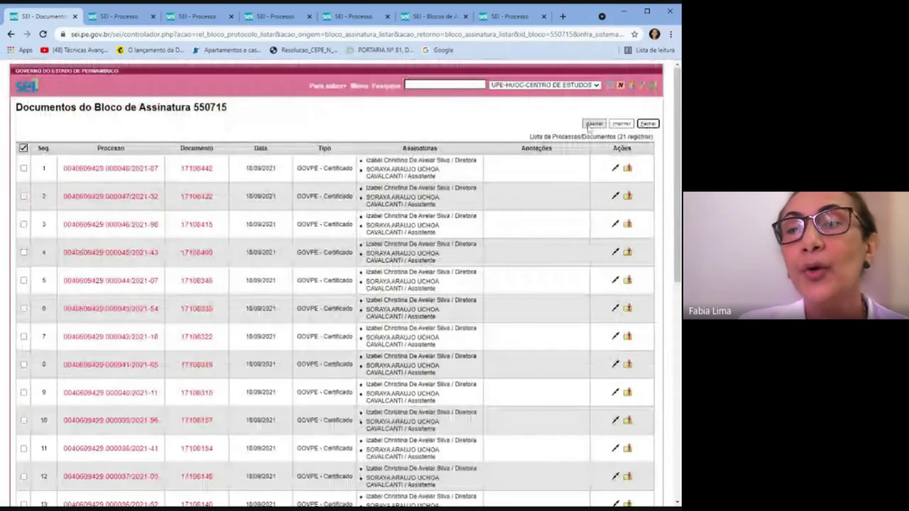
pyautogui.click(595, 124)
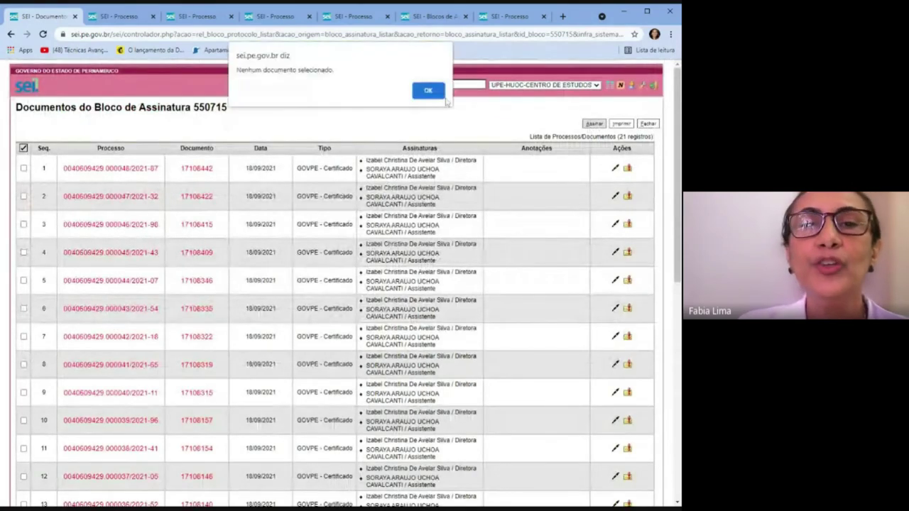
pyautogui.click(431, 90)
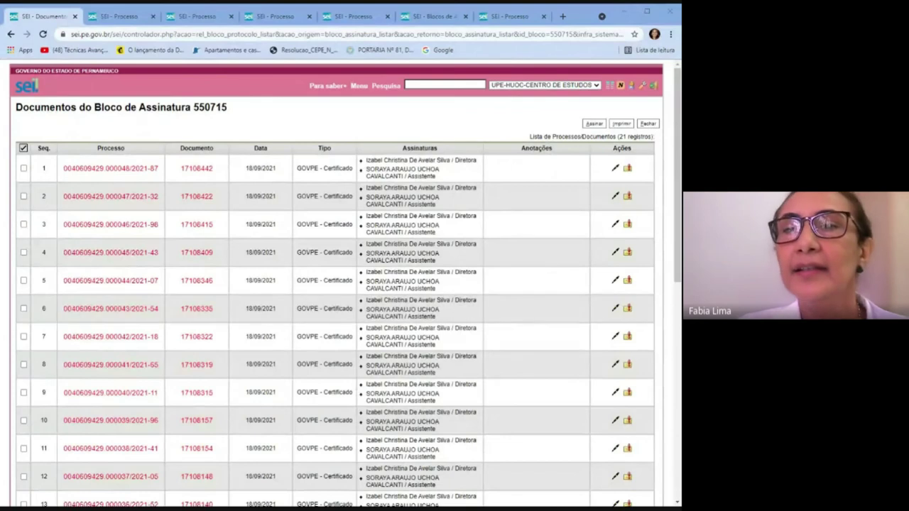
pyautogui.click(23, 147)
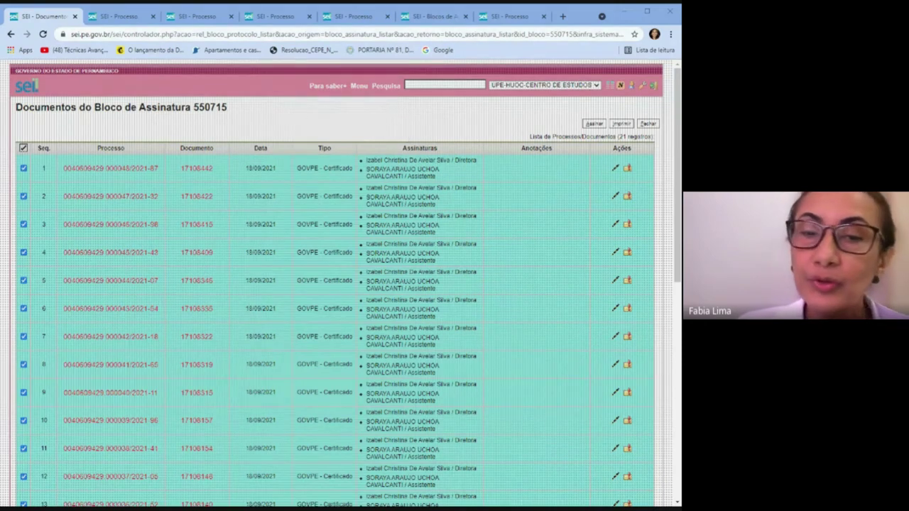
pyautogui.press('F5')
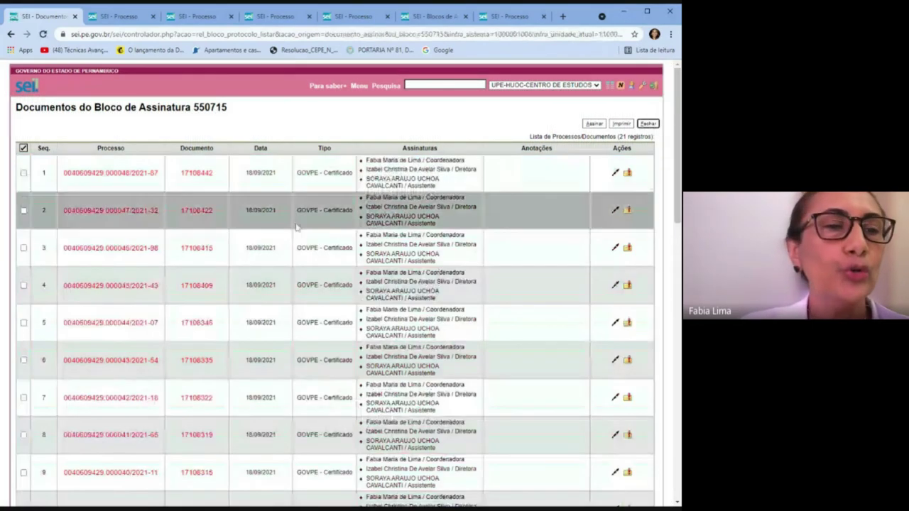
# Step: Open the first certificate of block 550715 in a new tab and review its signatures
pyautogui.click(98, 174)
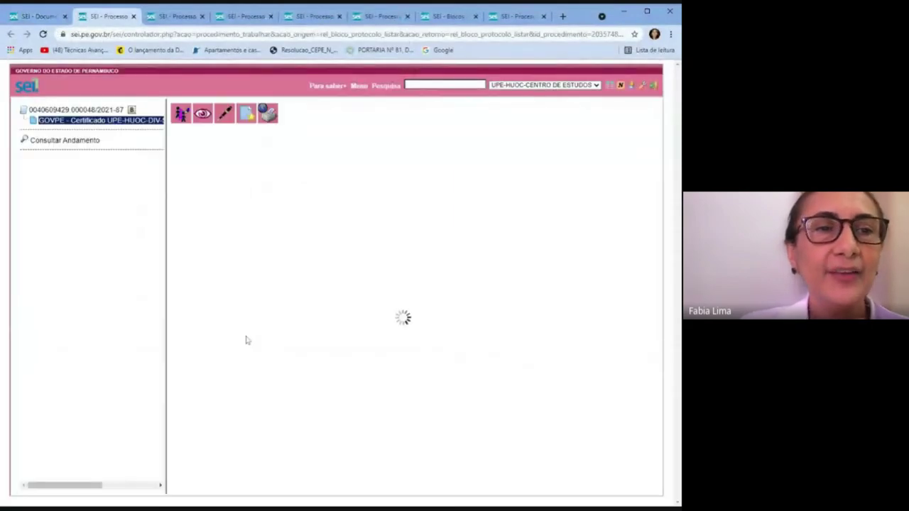
pyautogui.scroll(-5, 476, 361)
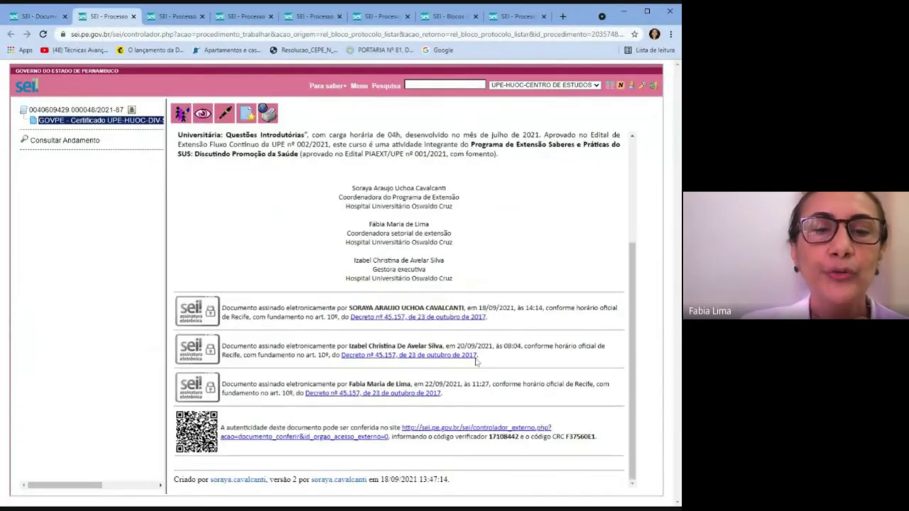
pyautogui.click(37, 20)
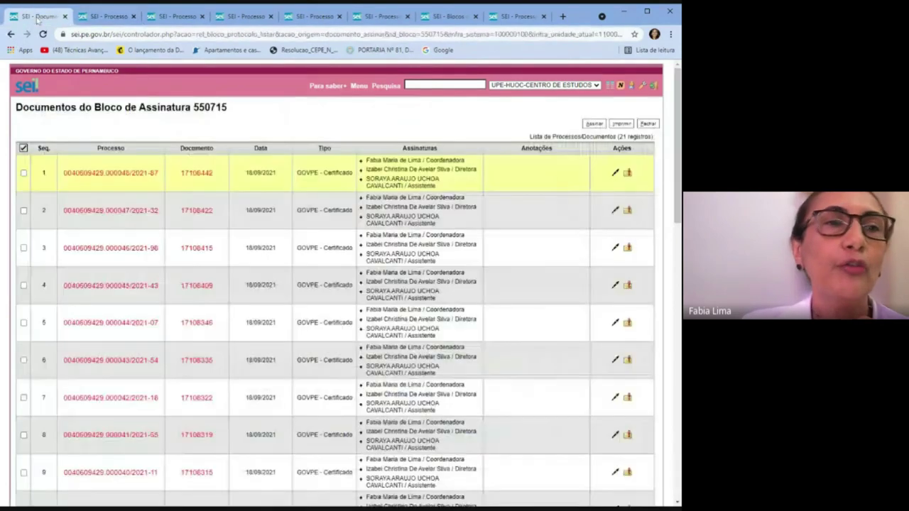
# Step: Close the document list and return block 550715 to its sender
pyautogui.click(648, 123)
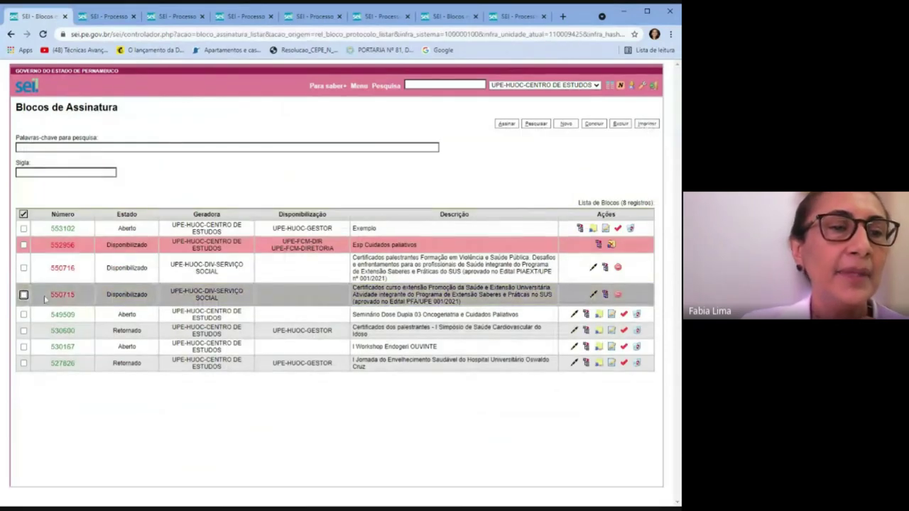
pyautogui.click(23, 294)
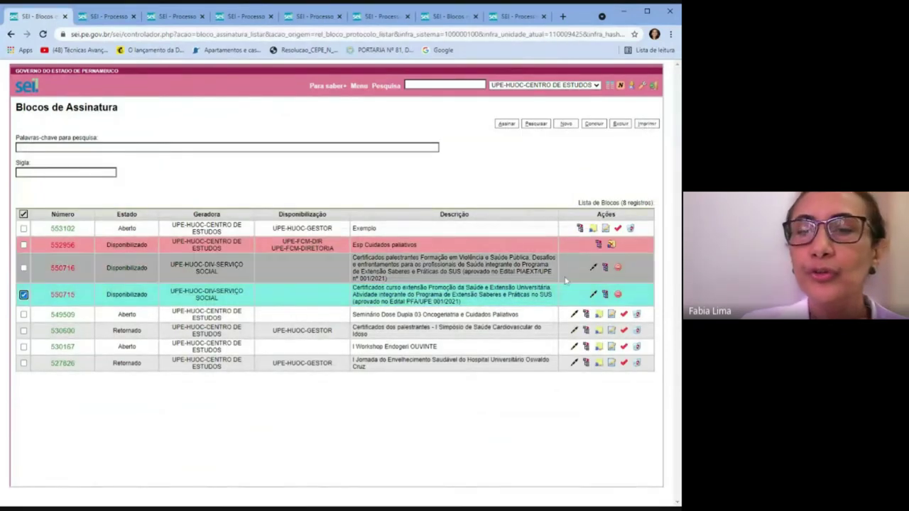
pyautogui.click(618, 295)
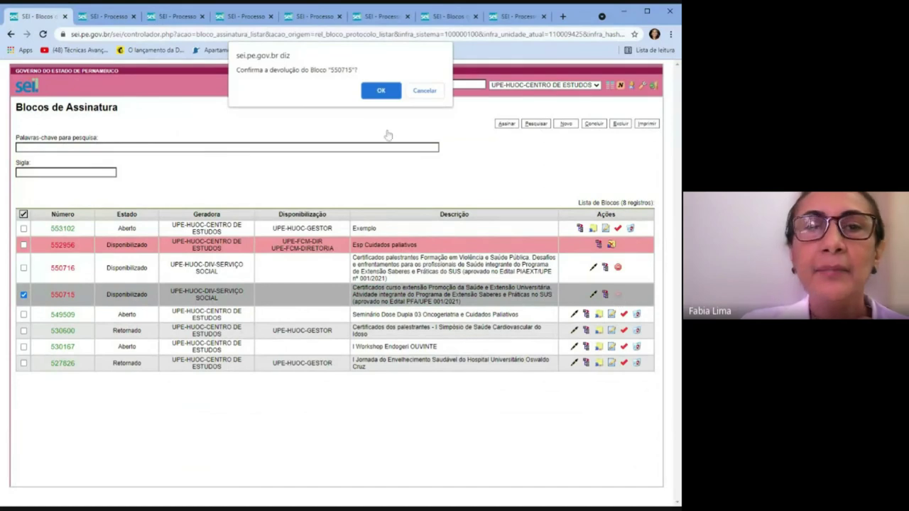
pyautogui.click(382, 91)
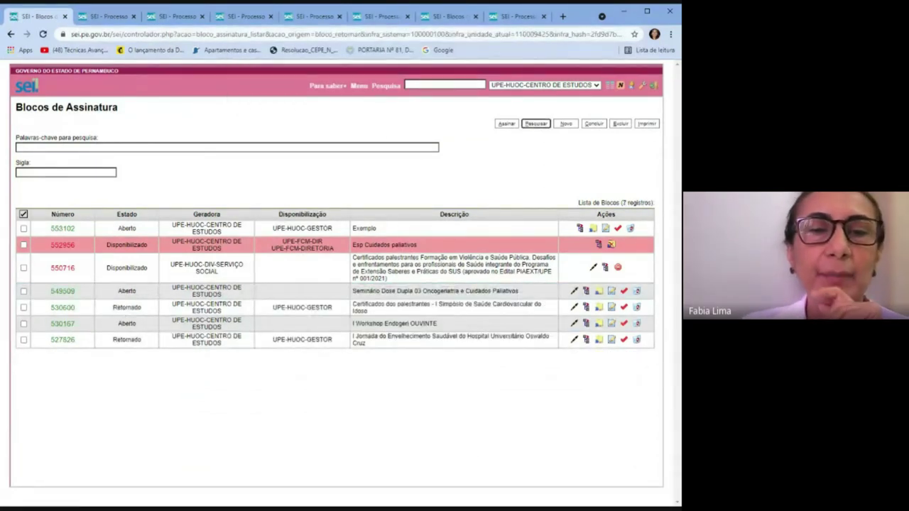
# Step: Sign all five GOVPE certificates in block 550716
pyautogui.click(68, 269)
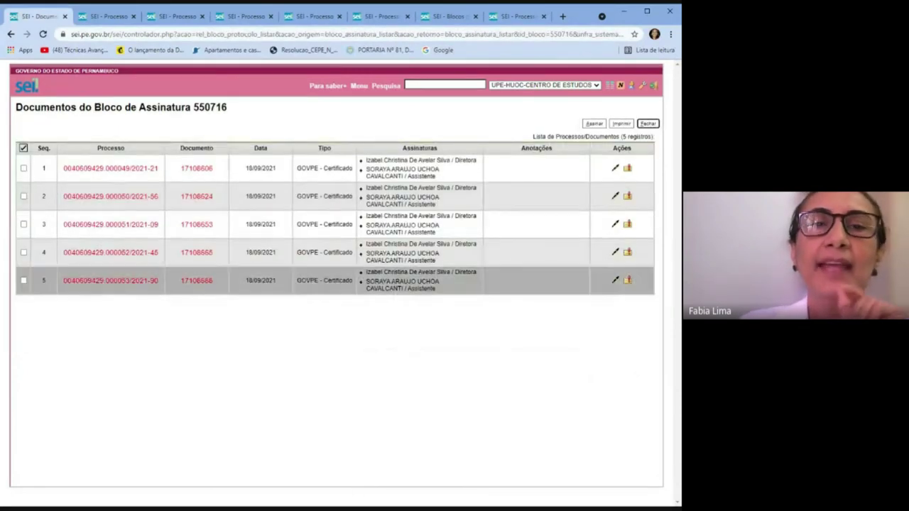
pyautogui.click(24, 148)
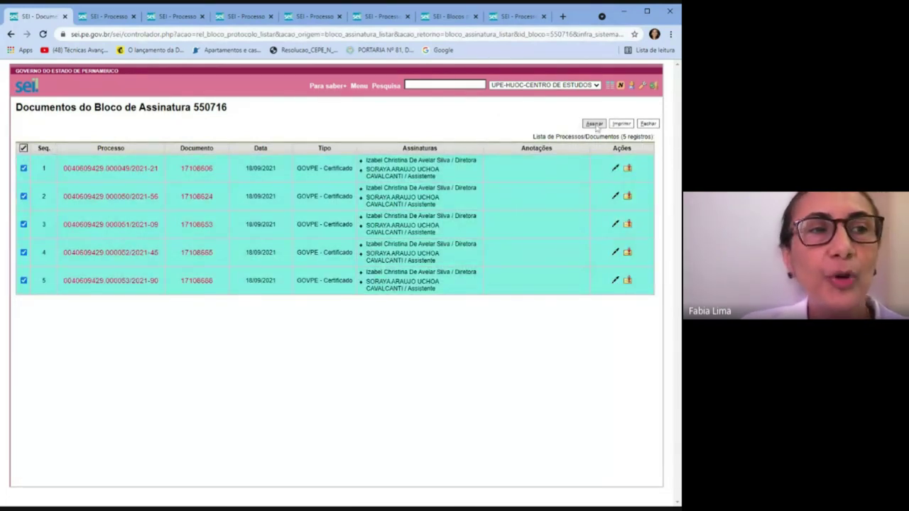
pyautogui.click(595, 124)
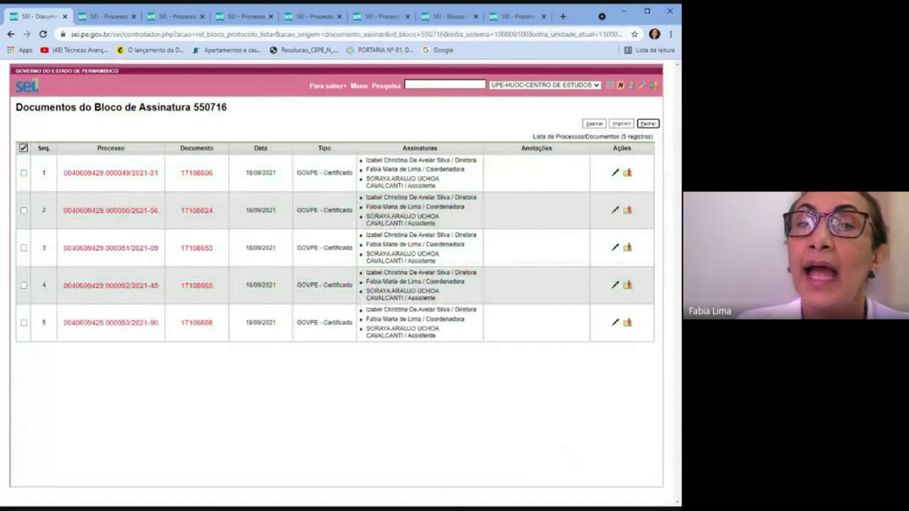
# Step: Close the document list and return block 550716 to its sender
pyautogui.click(649, 124)
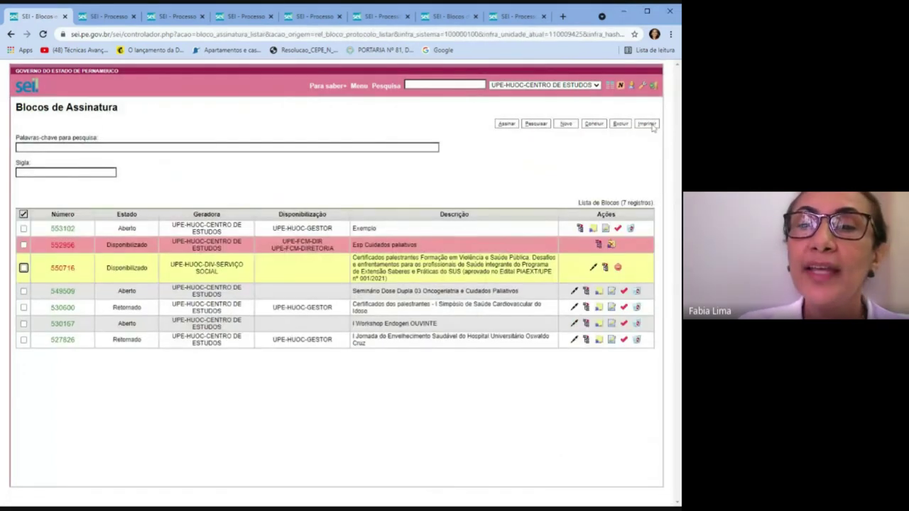
pyautogui.click(618, 266)
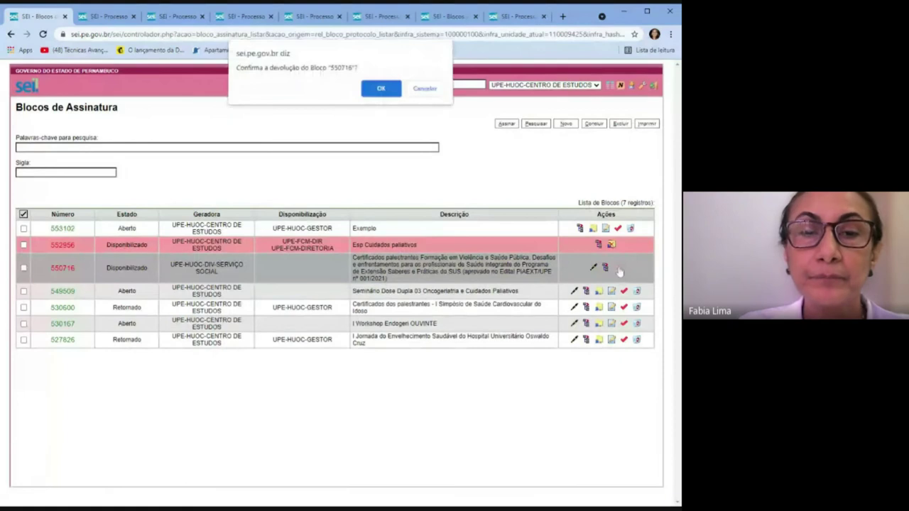
pyautogui.click(389, 92)
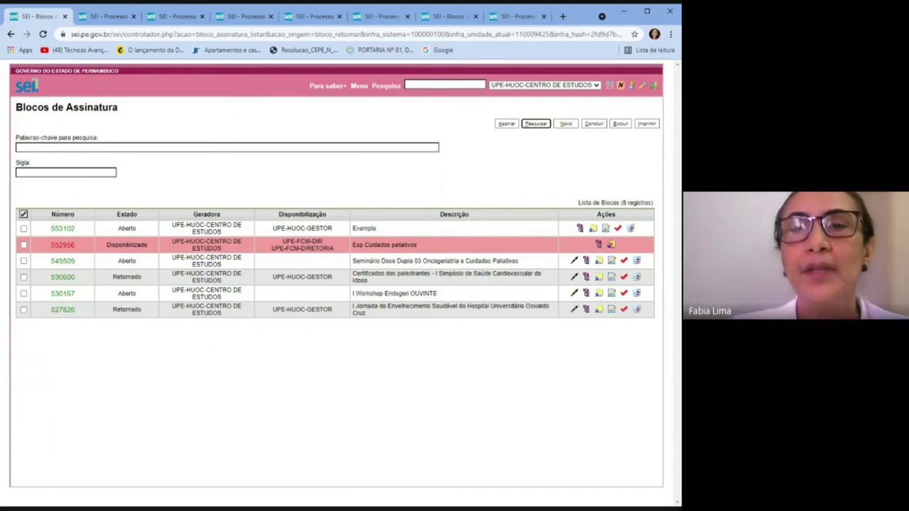
# Step: Search documents with the participant's full name pasted as Descrição, finding two GOVPE certificates
pyautogui.click(610, 85)
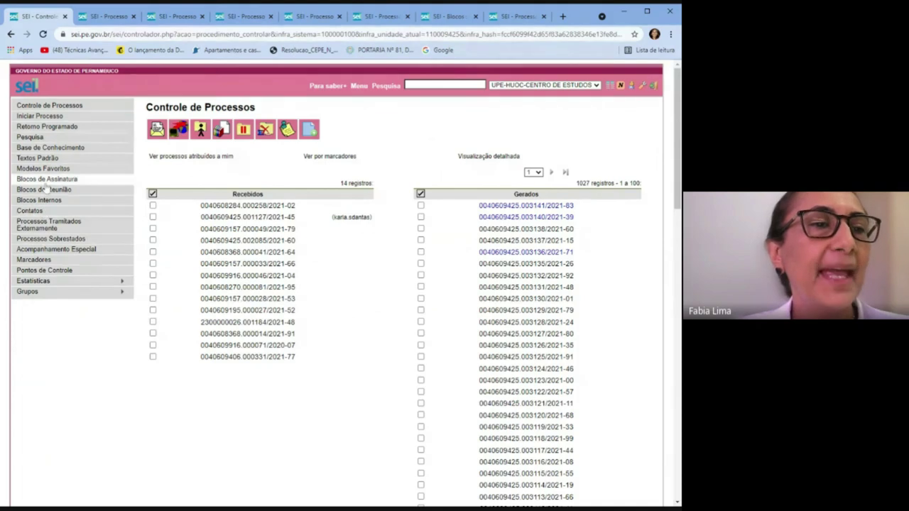
pyautogui.click(46, 139)
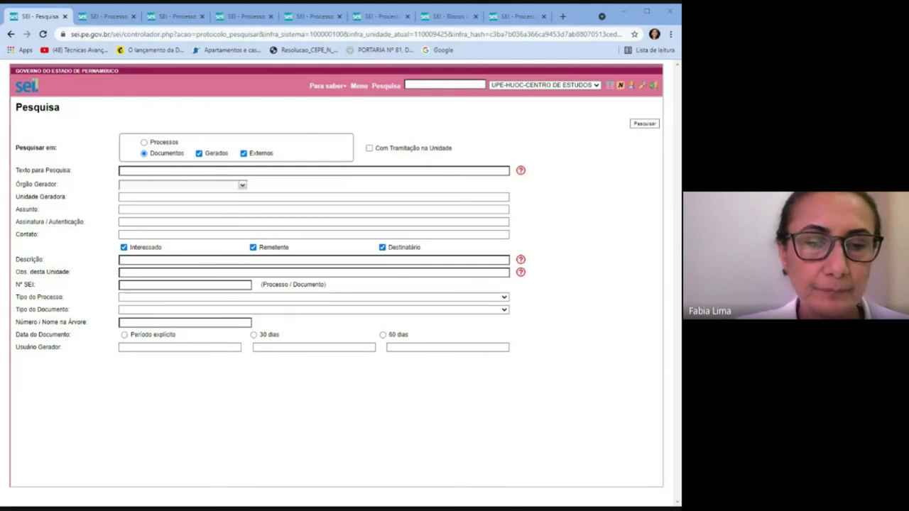
pyautogui.click(313, 171)
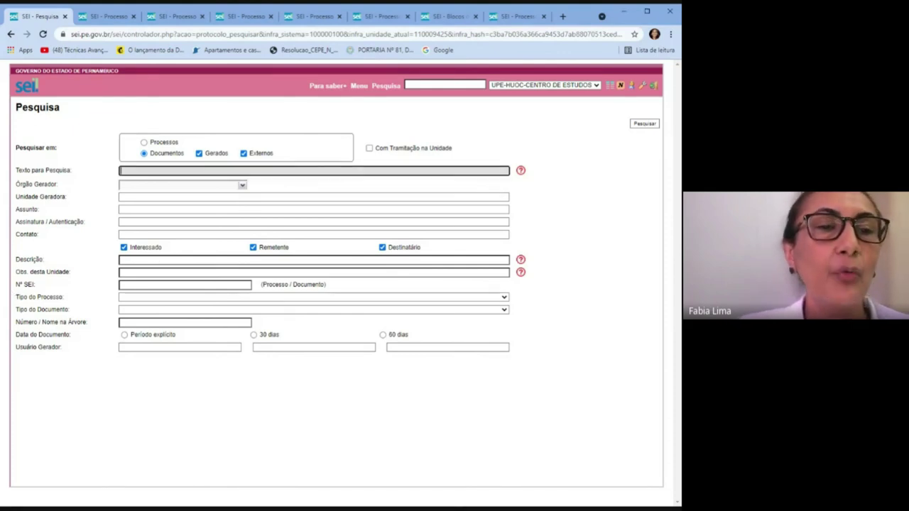
pyautogui.click(158, 259)
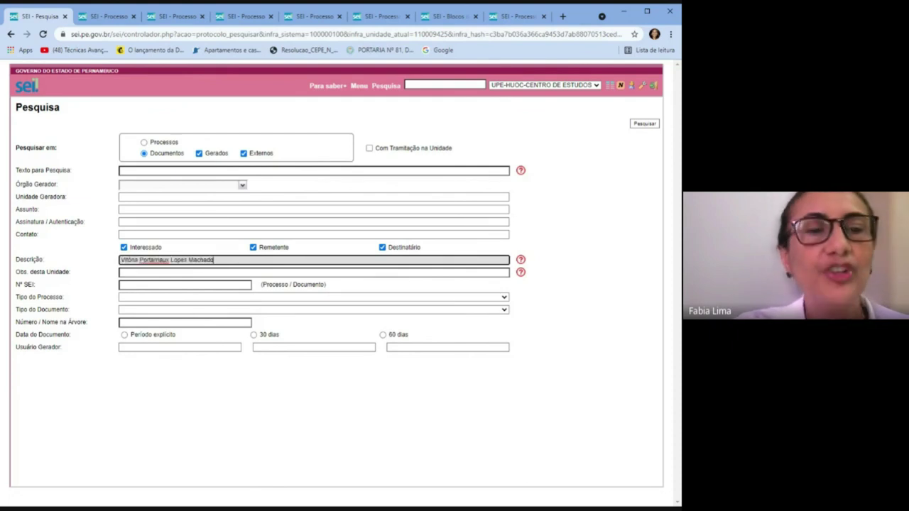
pyautogui.click(522, 399)
pyautogui.click(643, 125)
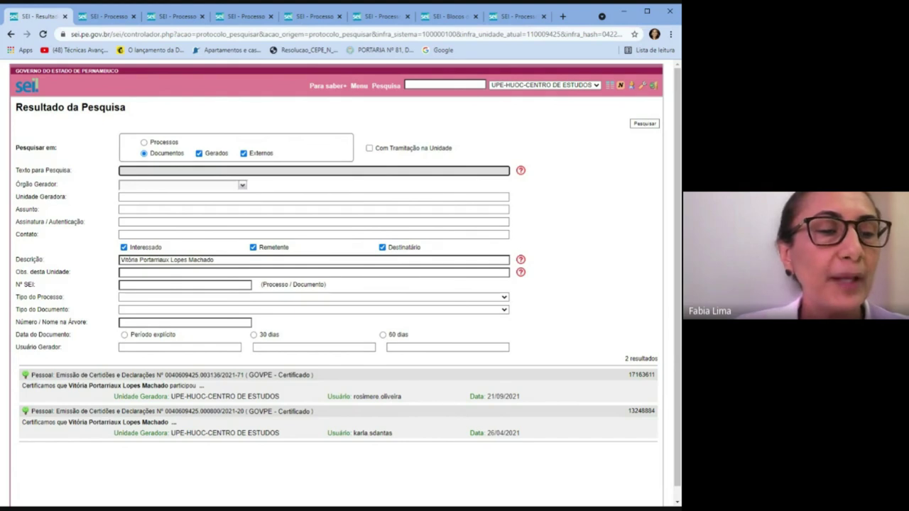
# Step: Review both found certificates (21/09/2021 and 26/04/2021), then return to Controle de Processos
pyautogui.click(26, 376)
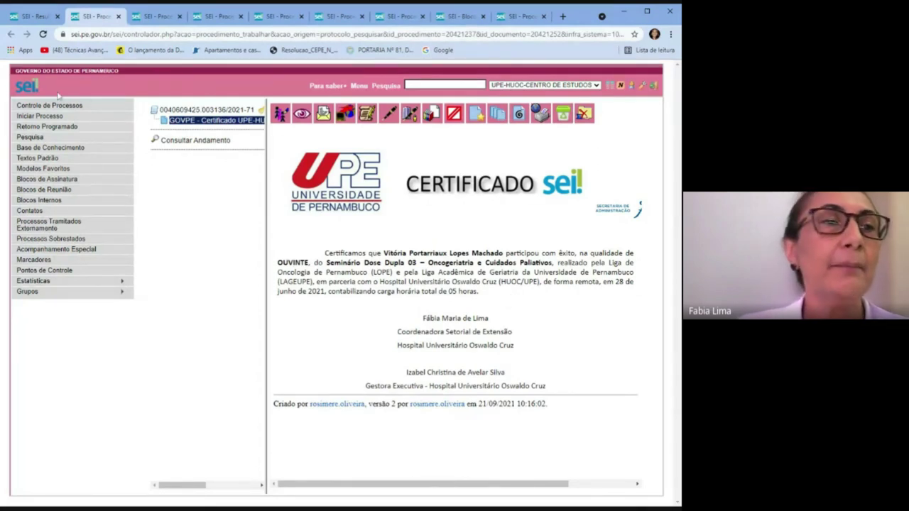
pyautogui.click(35, 16)
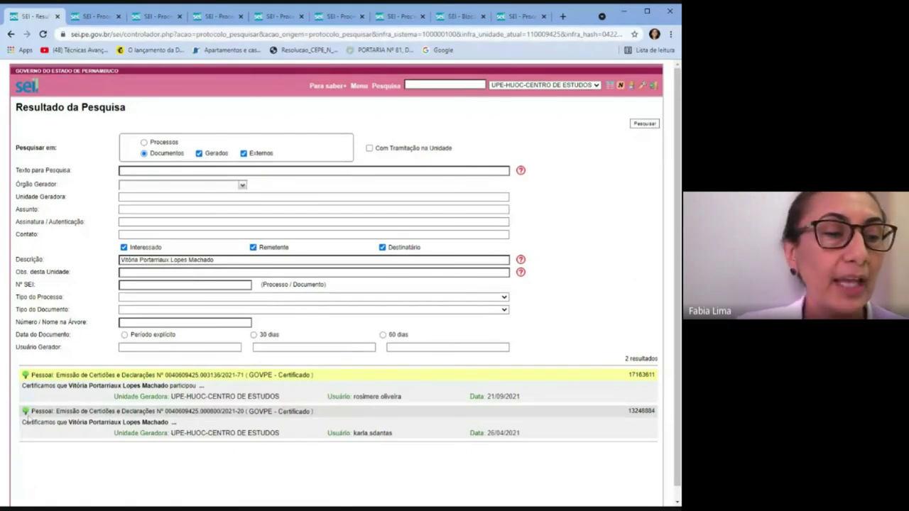
pyautogui.click(25, 418)
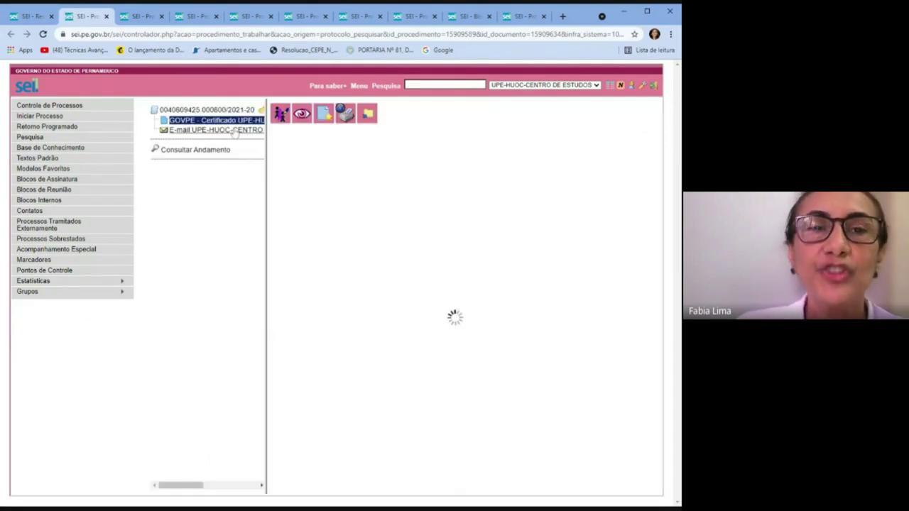
pyautogui.scroll(-3, 449, 444)
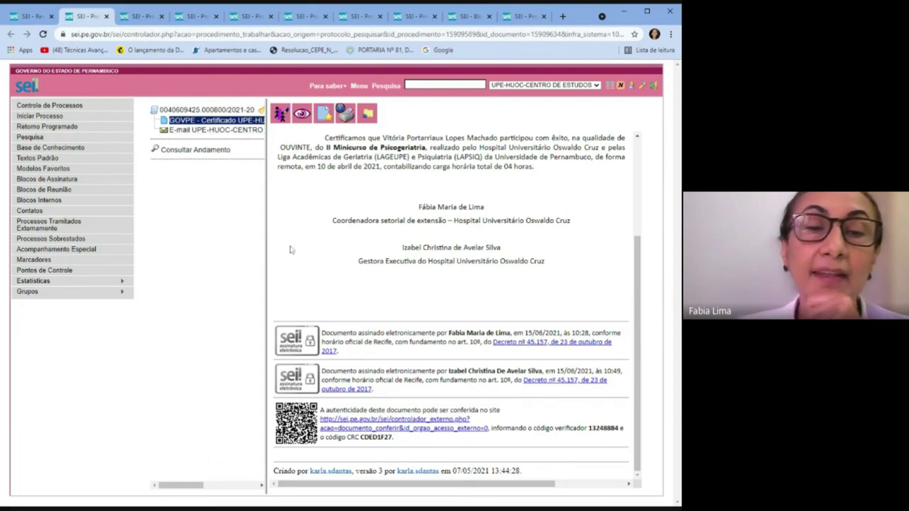
pyautogui.click(40, 18)
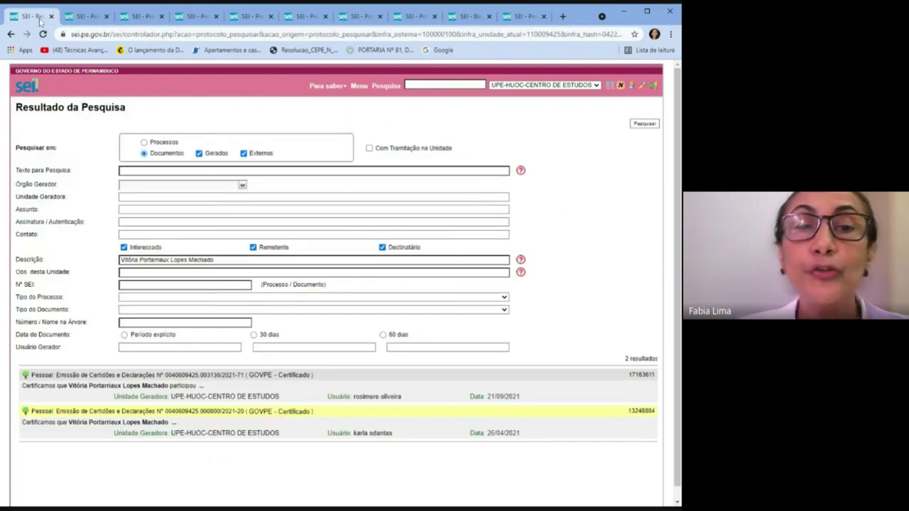
pyautogui.click(611, 87)
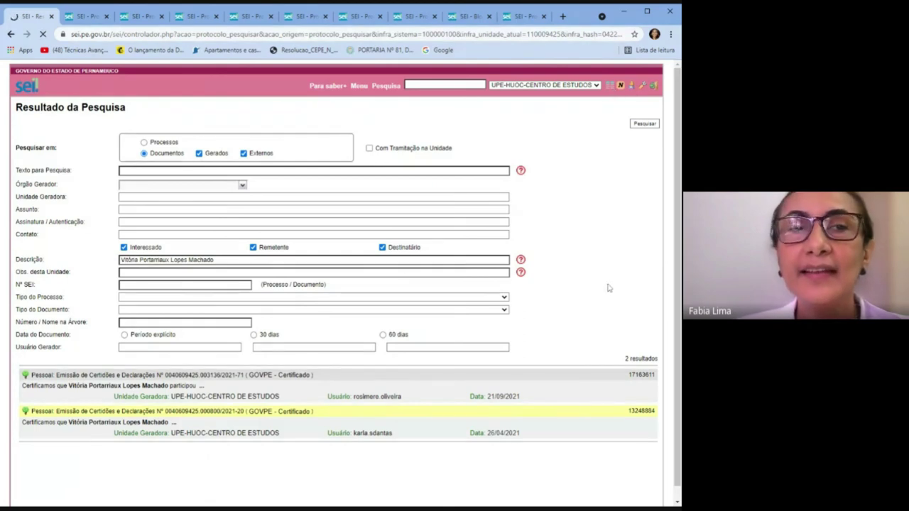